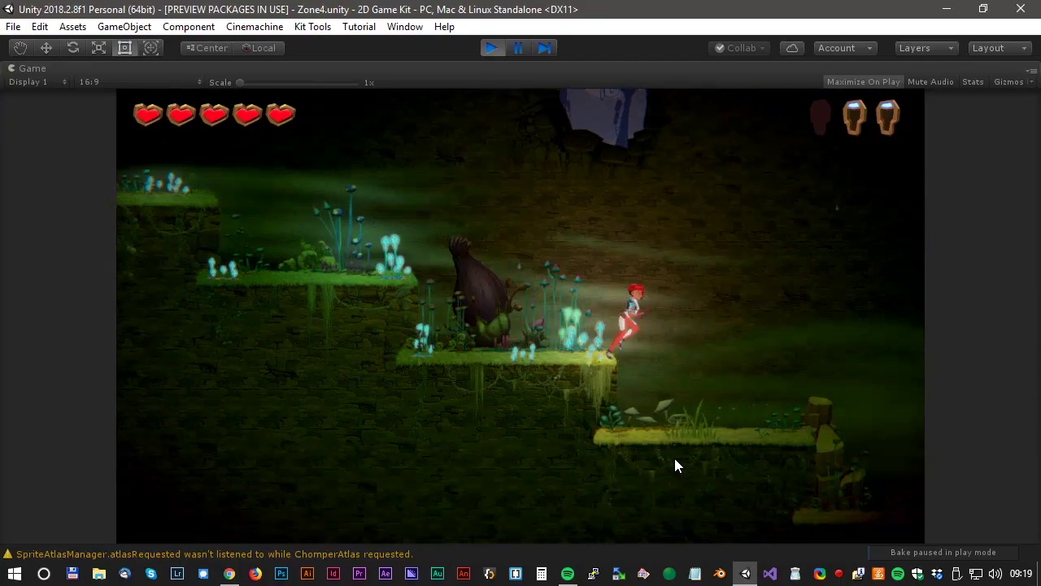
Step: Play through the running Zone4 level, running and jumping Ellen down the ledges to the water's edge
key(space)
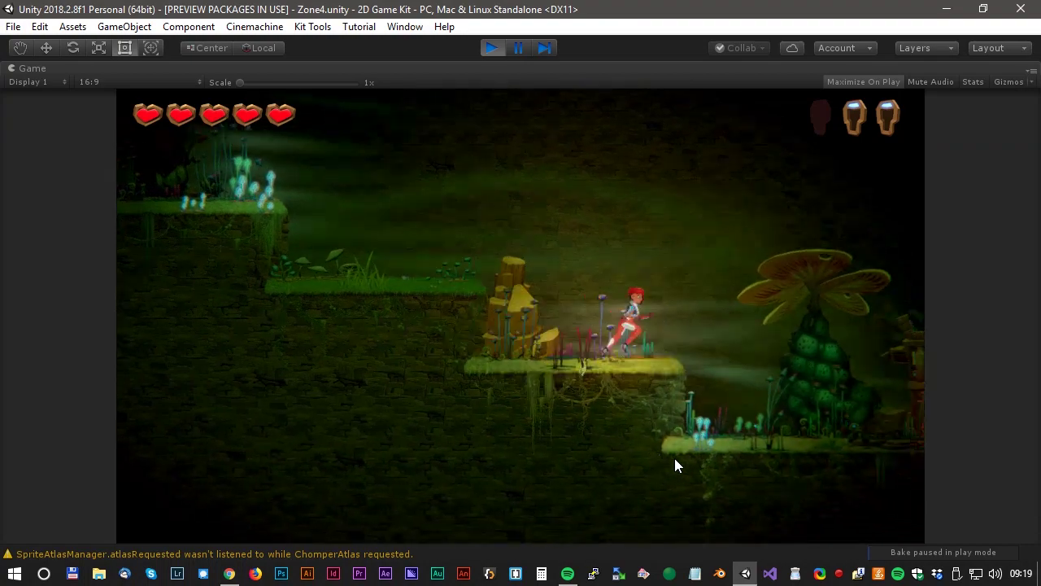
key(space)
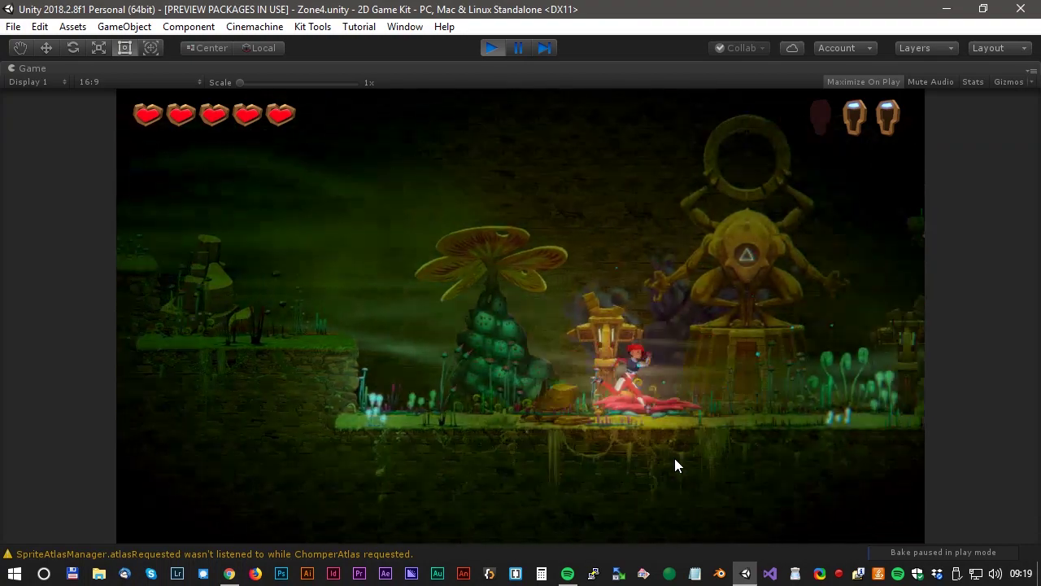
key(d)
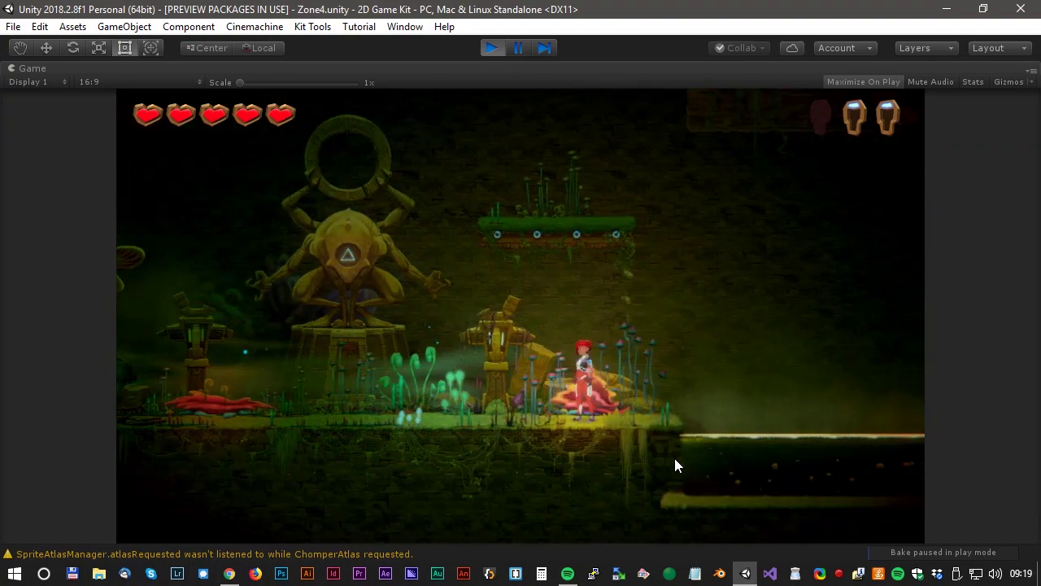
key(space)
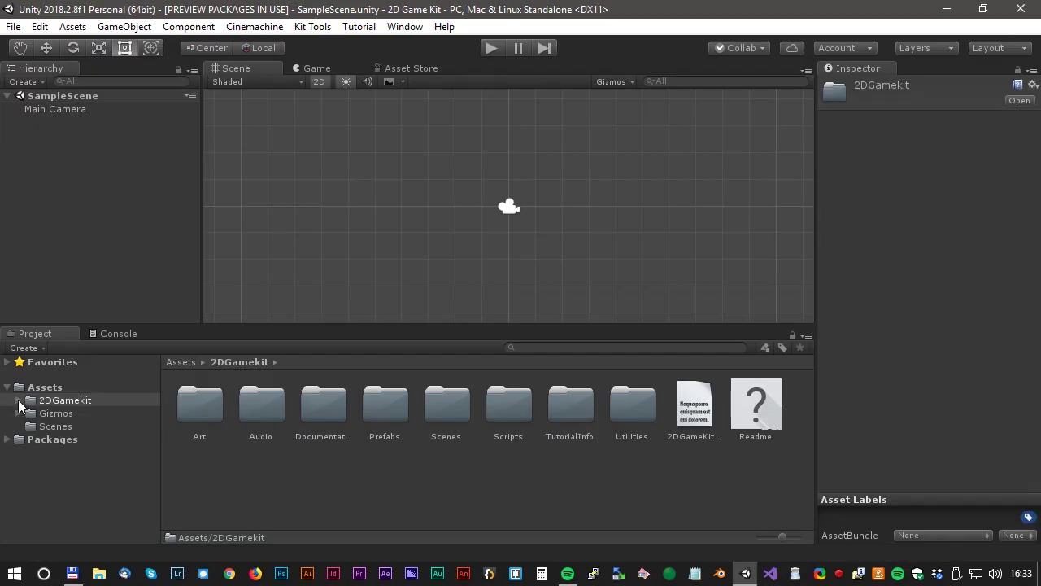
Step: Expand the 2DGamekit asset folder and create a new Game Kit scene named "First Scene"
click(19, 400)
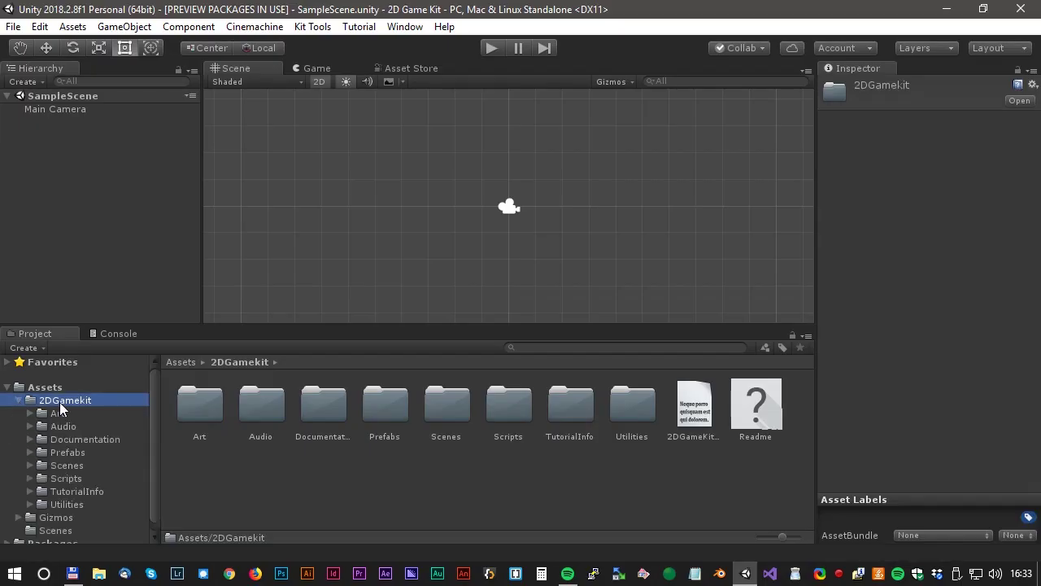
click(314, 26)
click(329, 44)
drag(844, 323, 453, 201)
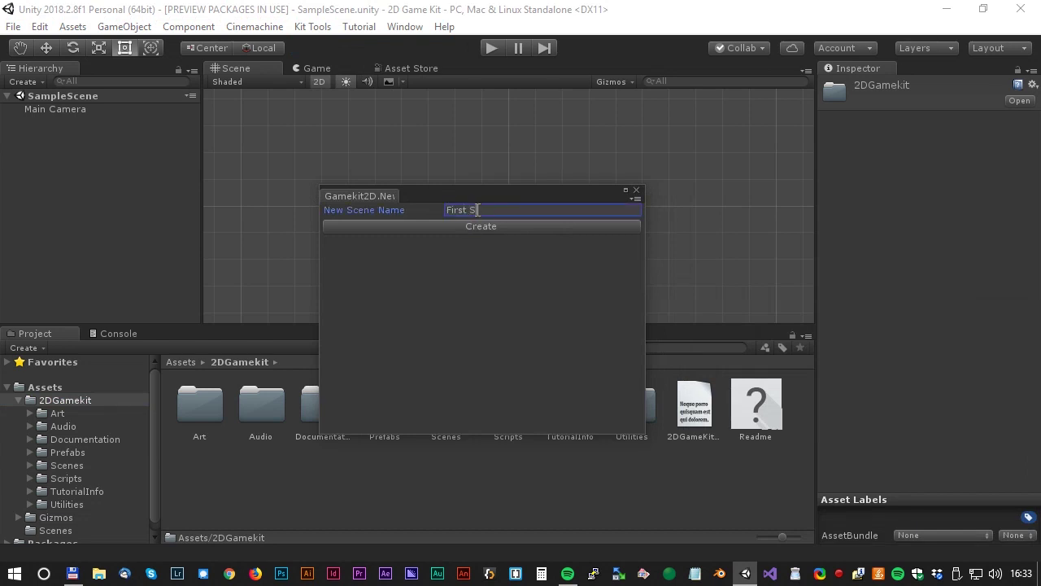
click(495, 227)
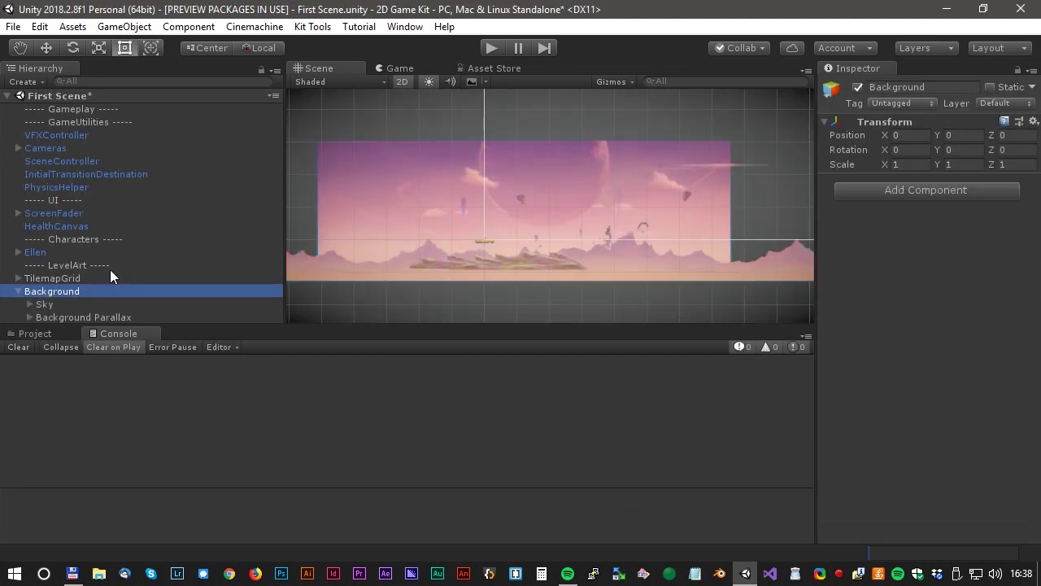
Step: Enlarge the Background's Sky object by setting its X and Y scale to 3.5
click(43, 303)
click(811, 152)
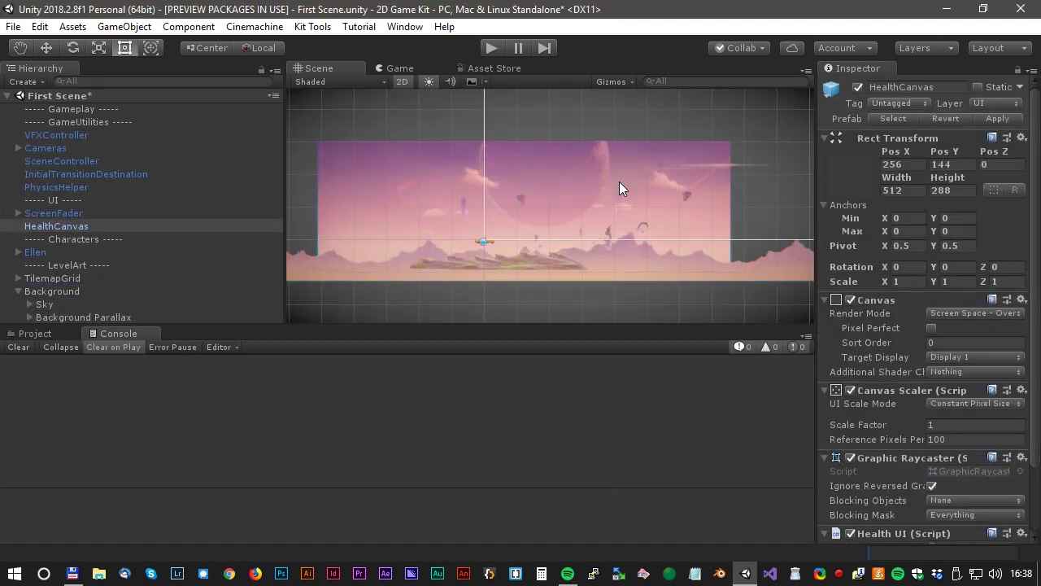
click(332, 162)
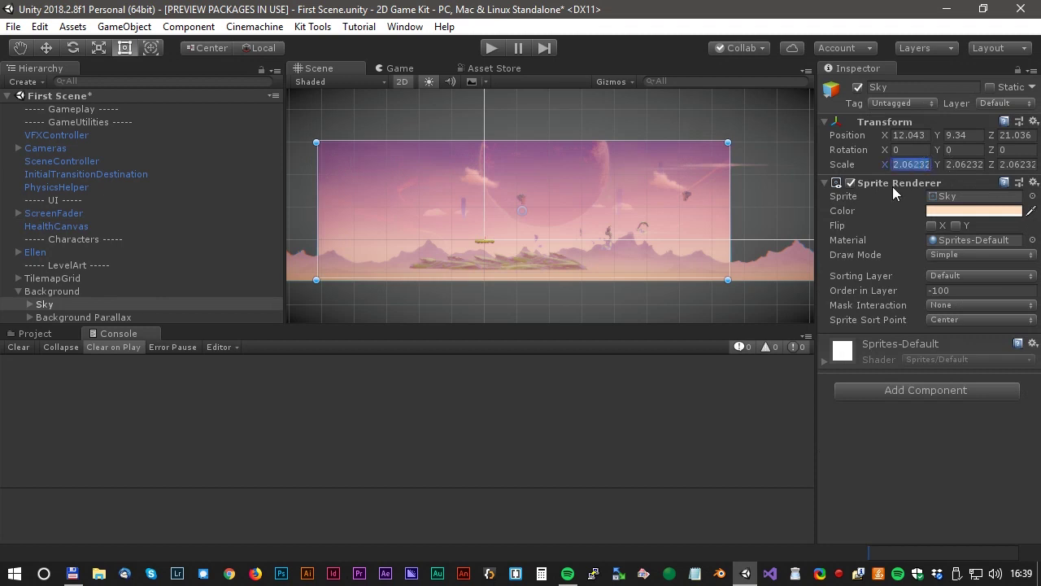
text(3.5)
key(Tab)
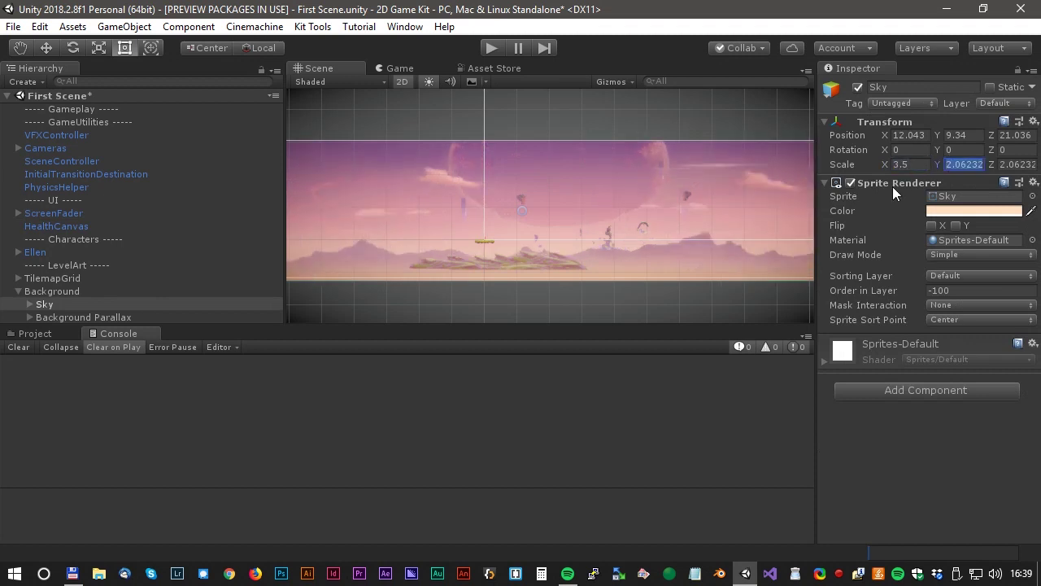
text(3,5)
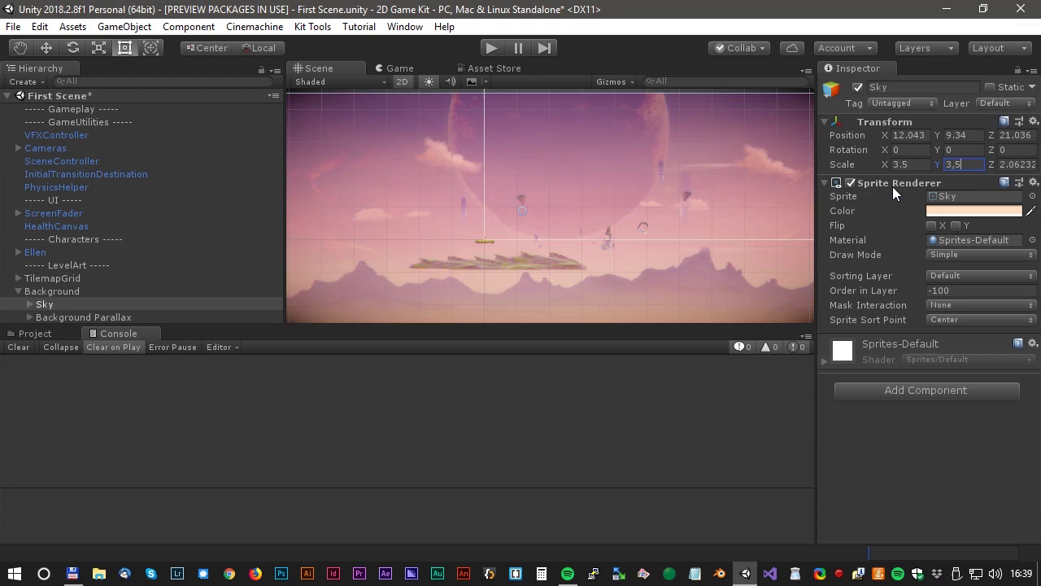
key(Return)
scroll(490, 236, down, 3)
scroll(519, 245, up, 5)
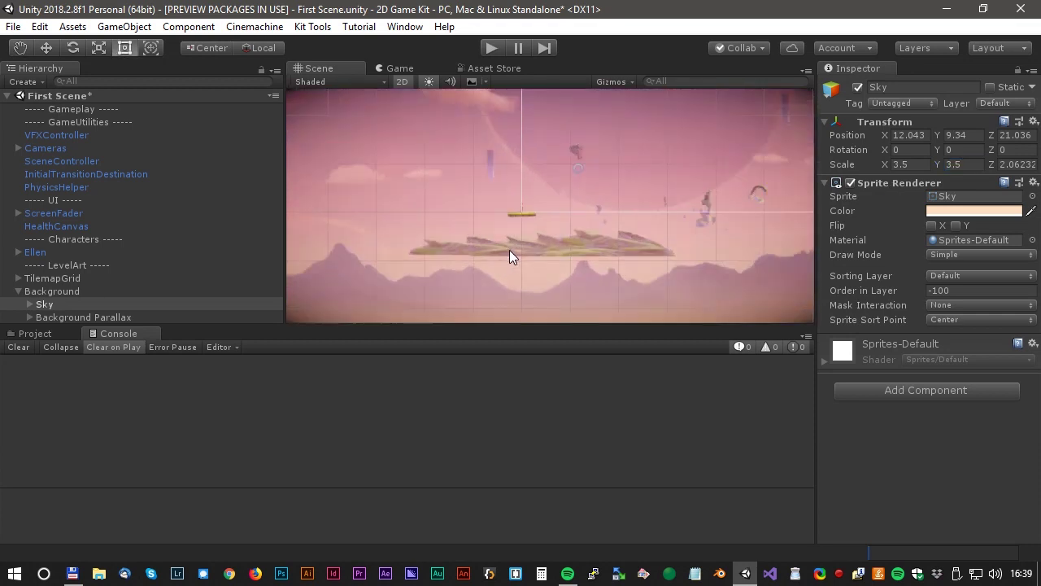
scroll(509, 250, up, 3)
Step: Open the Tile Palette and pick the green grass tile from TilesetGamekit
click(404, 26)
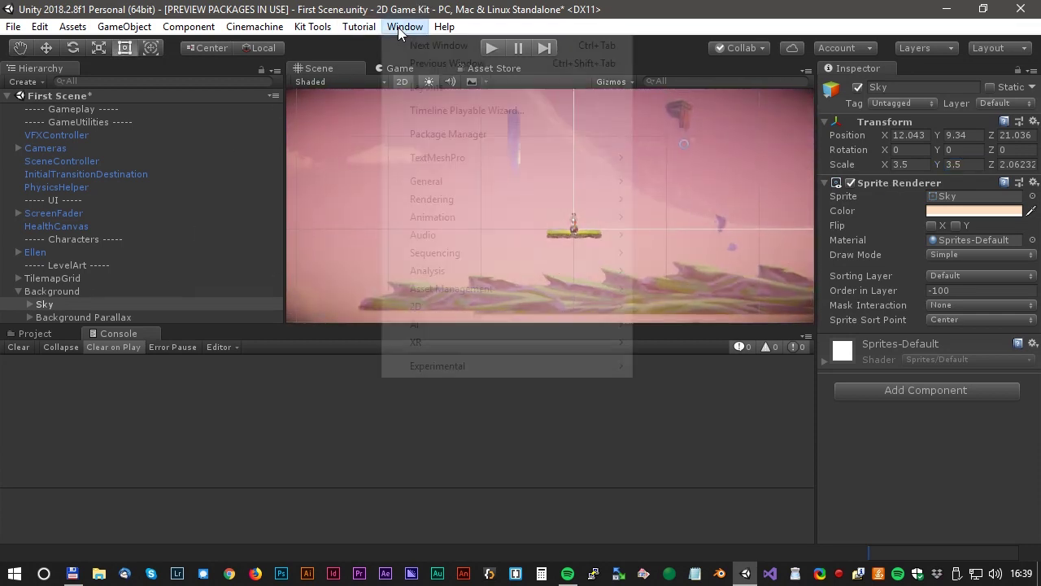
mouse_move(444, 306)
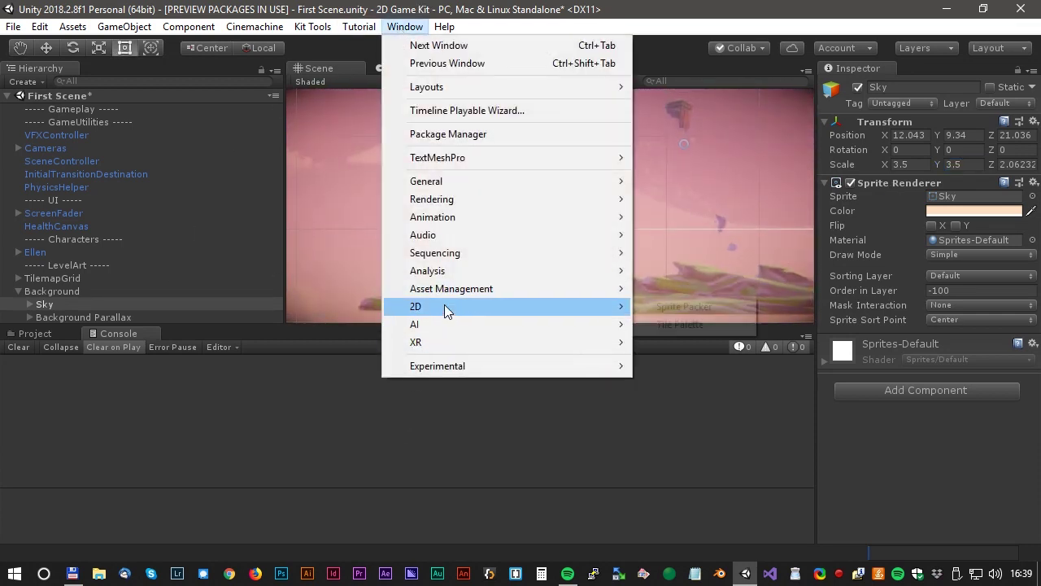
click(681, 325)
click(836, 374)
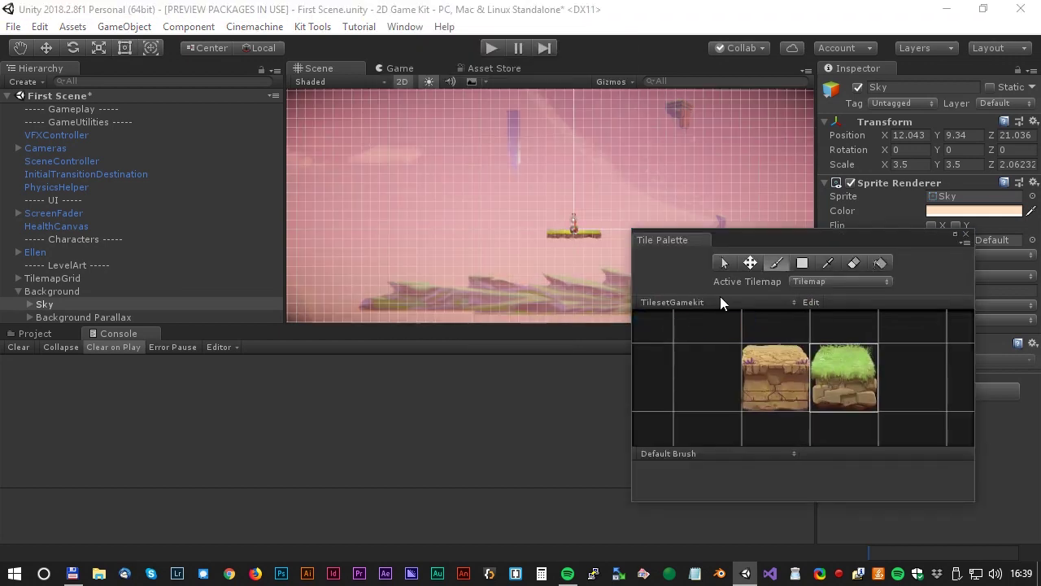
Step: Move the Tile Palette clear of the scene and paint a wider, thicker grass-topped block around Ellen's starting platform
scroll(516, 235, down, 3)
scroll(520, 236, down, 3)
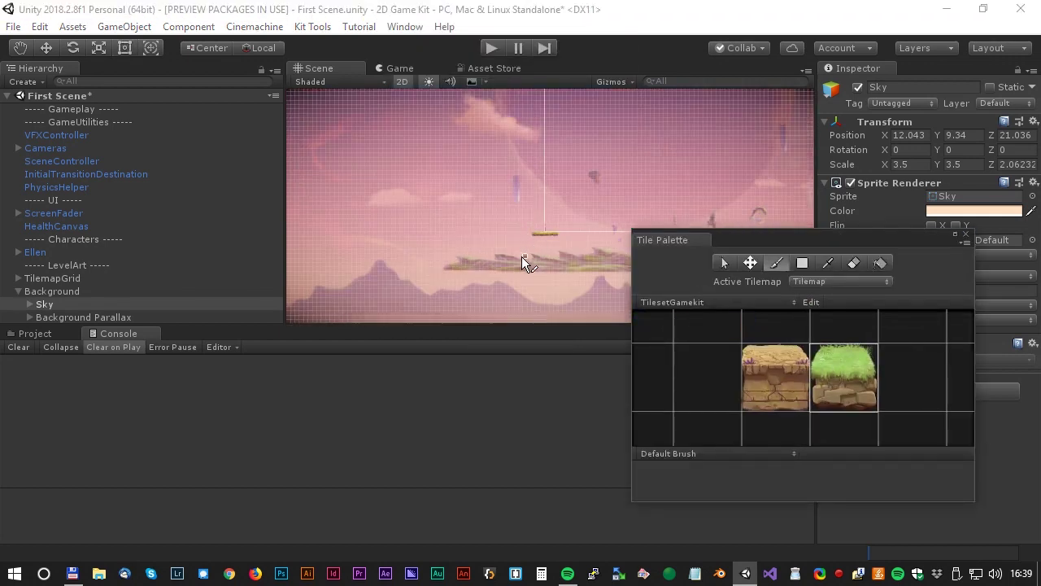
scroll(509, 252, up, 10)
middle_drag(553, 230, 421, 248)
scroll(428, 243, up, 3)
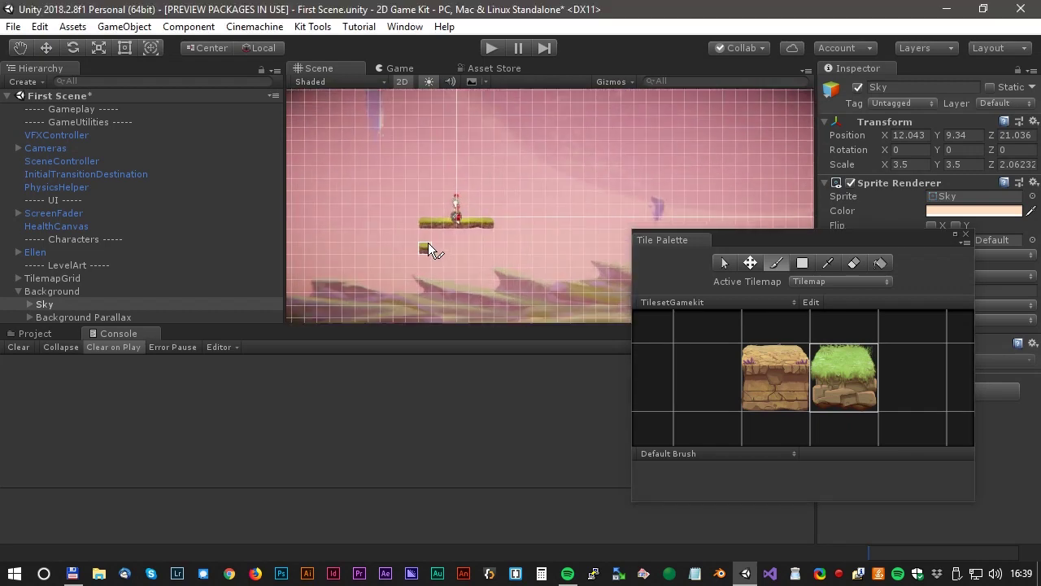
mouse_move(781, 236)
mouse_down()
mouse_move(863, 342)
mouse_move(856, 367)
mouse_up()
scroll(525, 237, up, 3)
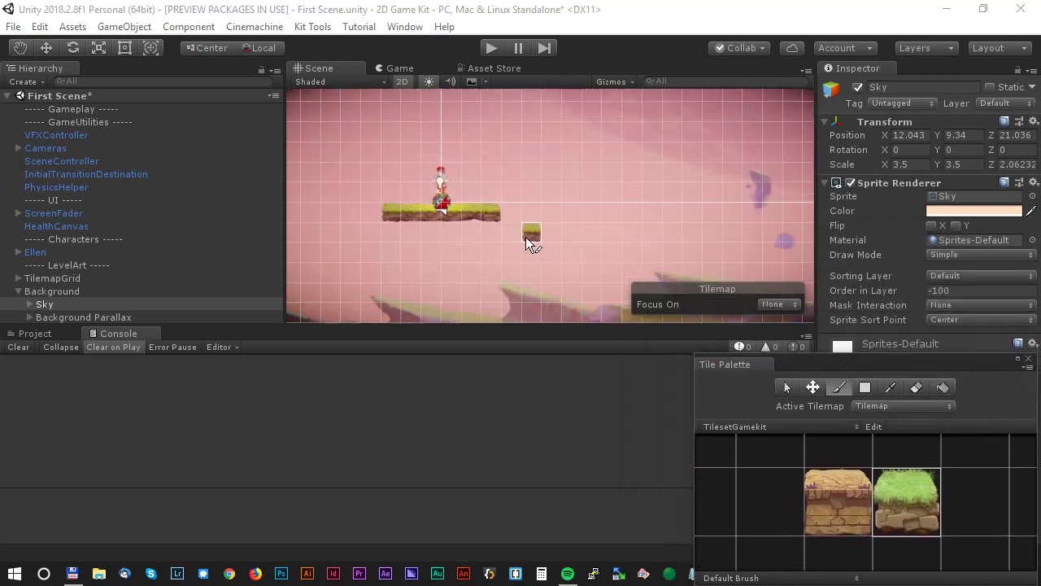
mouse_move(513, 214)
mouse_down()
mouse_move(589, 223)
mouse_move(341, 235)
mouse_up()
drag(477, 270, 499, 257)
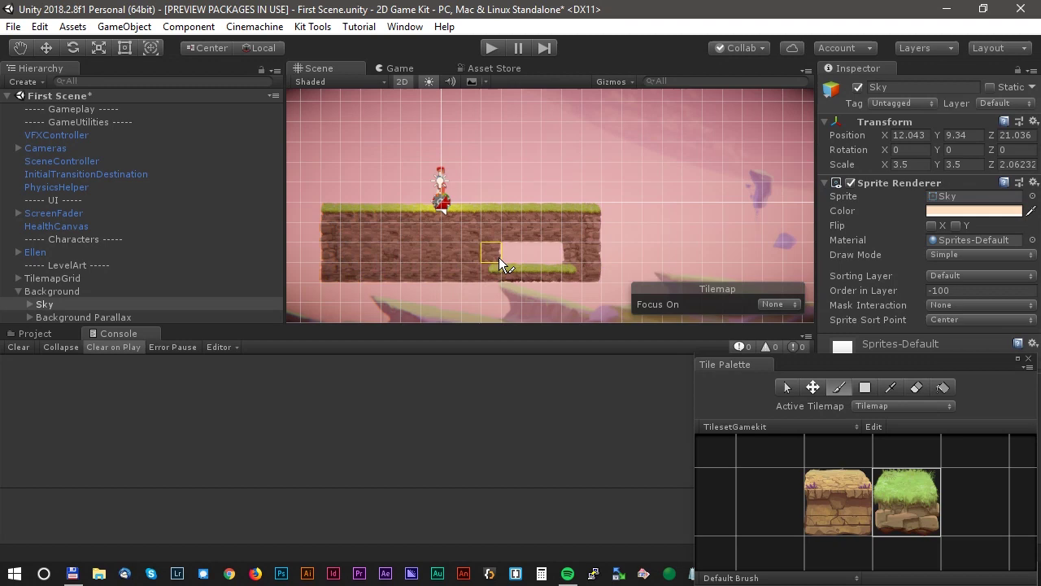
Step: Paint a closed hilly terrain outline across the sky area on both sides of the block and flood-fill it with grass tiles
scroll(499, 257, down, 5)
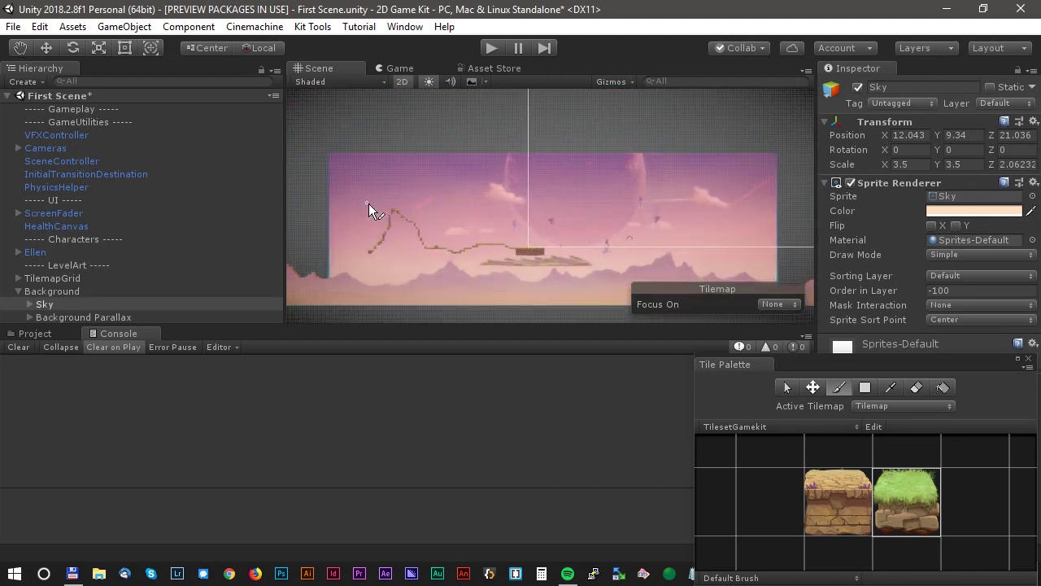
scroll(547, 252, down, 2)
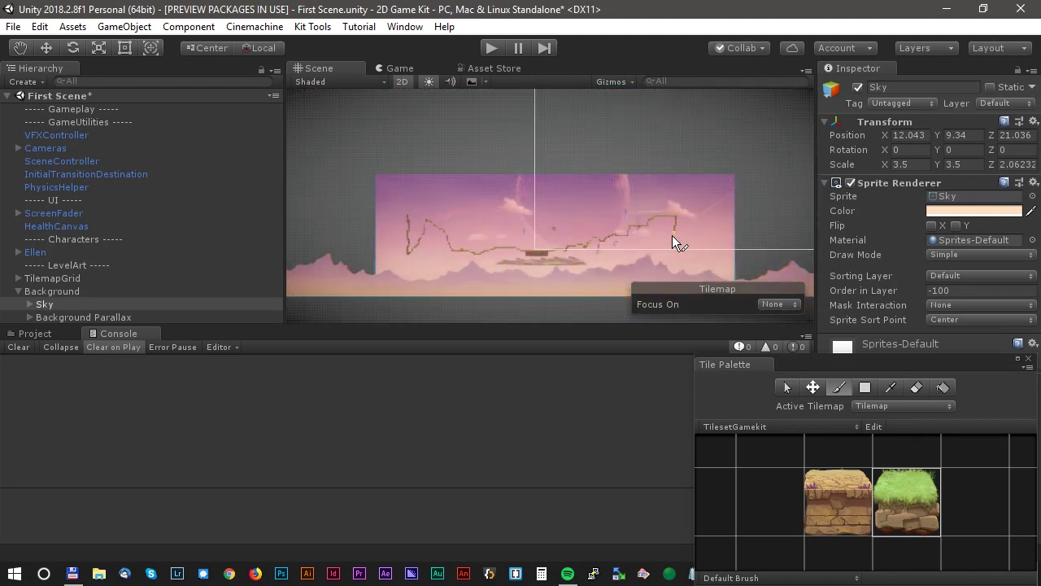
key(g)
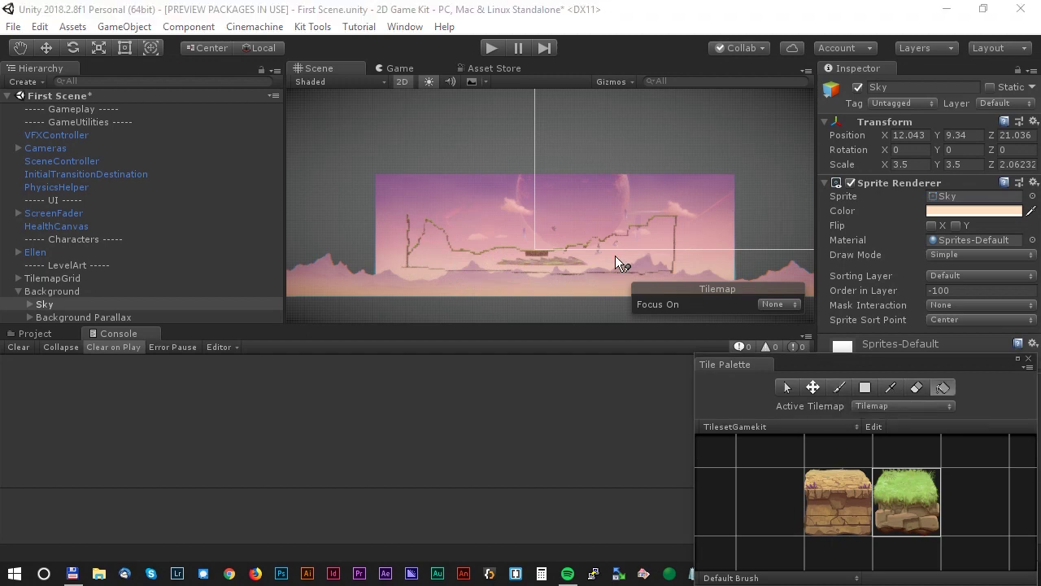
click(616, 255)
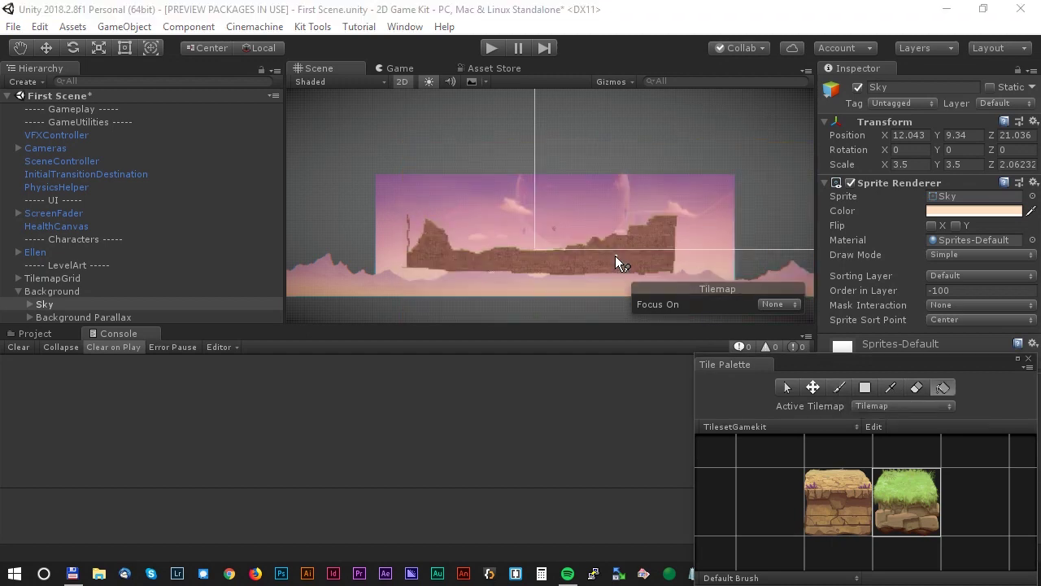
Step: Erase the surplus tiles along the thin vertical wall at the terrain's left end
click(838, 389)
scroll(504, 261, up, 5)
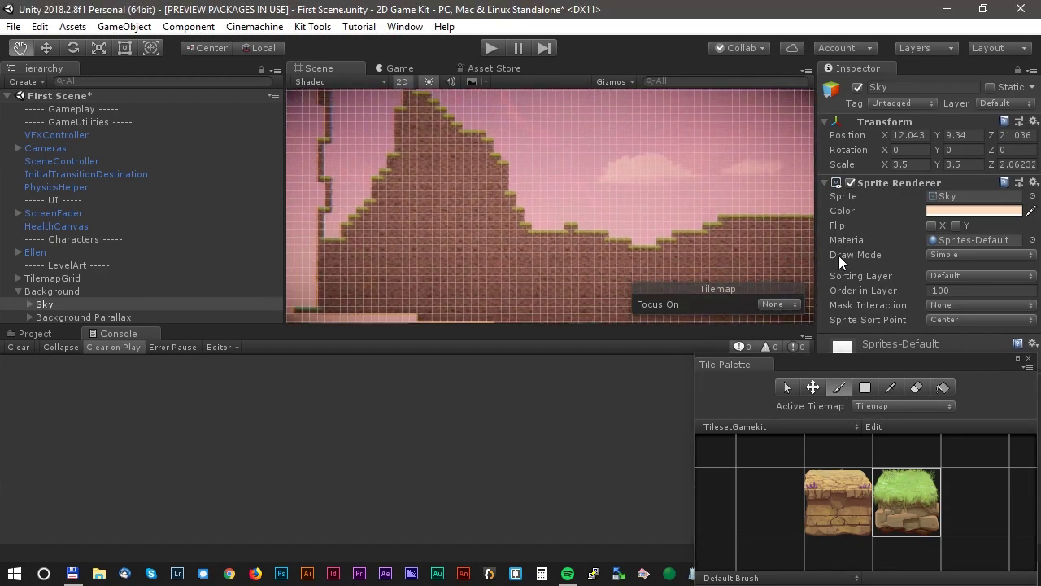
click(917, 389)
drag(329, 210, 327, 107)
scroll(443, 227, down, 3)
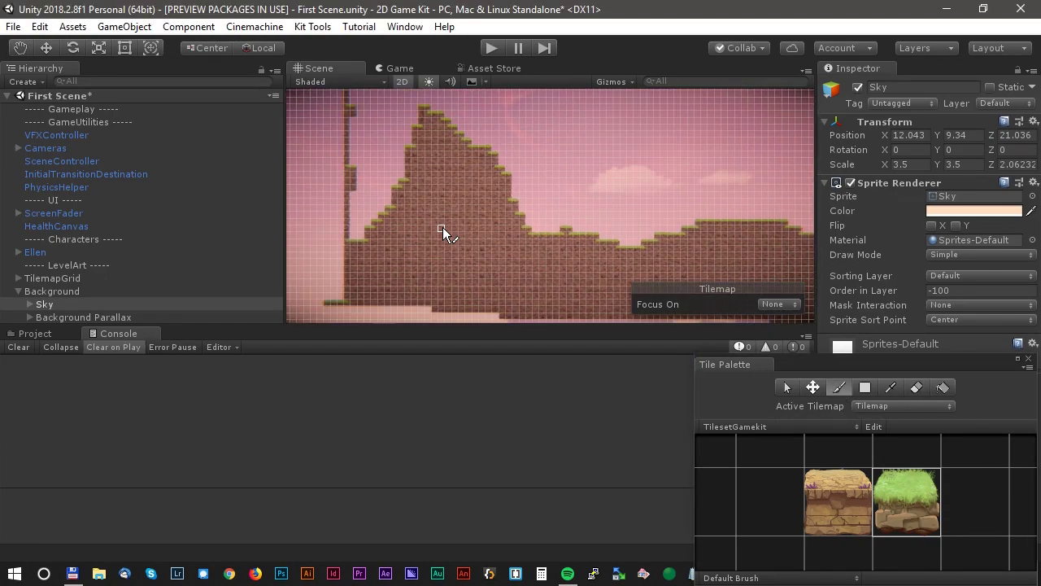
Step: Examine the painted terrain from the tall left hill to the stepped right rise
middle_drag(521, 232, 568, 241)
middle_drag(765, 237, 627, 218)
scroll(686, 235, down, 2)
scroll(687, 234, down, 4)
middle_drag(777, 238, 490, 267)
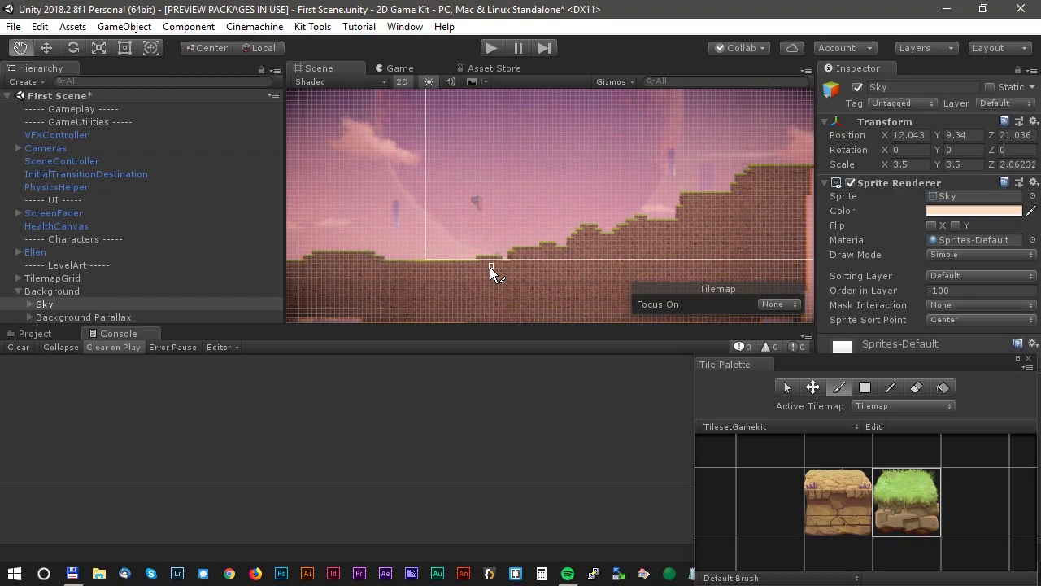
middle_drag(301, 265, 506, 222)
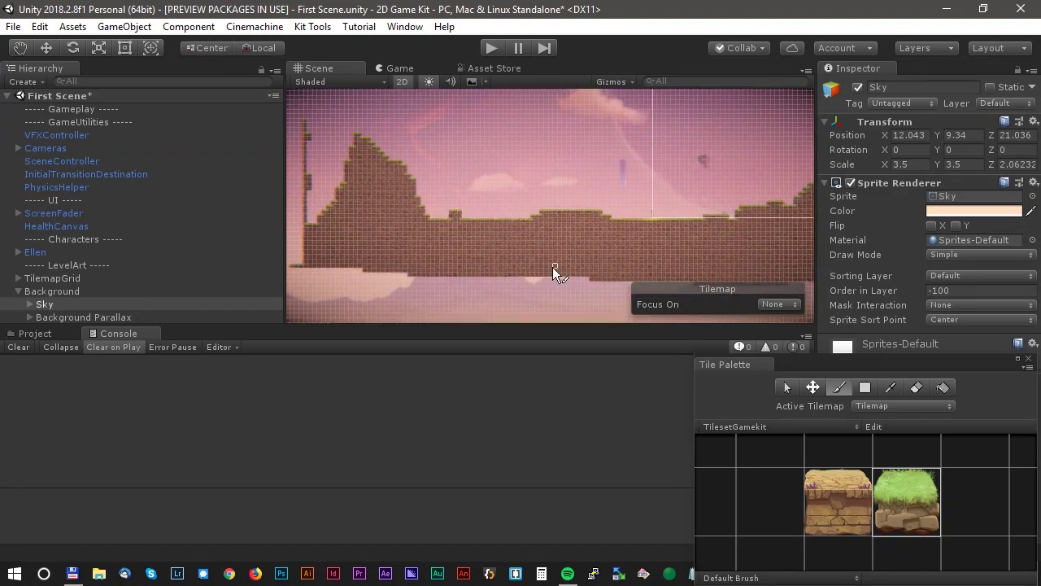
Step: Move Ellen onto the grass ledge between the thin left wall and the foot of the stepped hill
scroll(591, 240, up, 2)
middle_drag(591, 240, 589, 203)
scroll(588, 203, up, 3)
click(35, 252)
click(46, 48)
drag(662, 153, 342, 148)
middle_drag(348, 144, 747, 216)
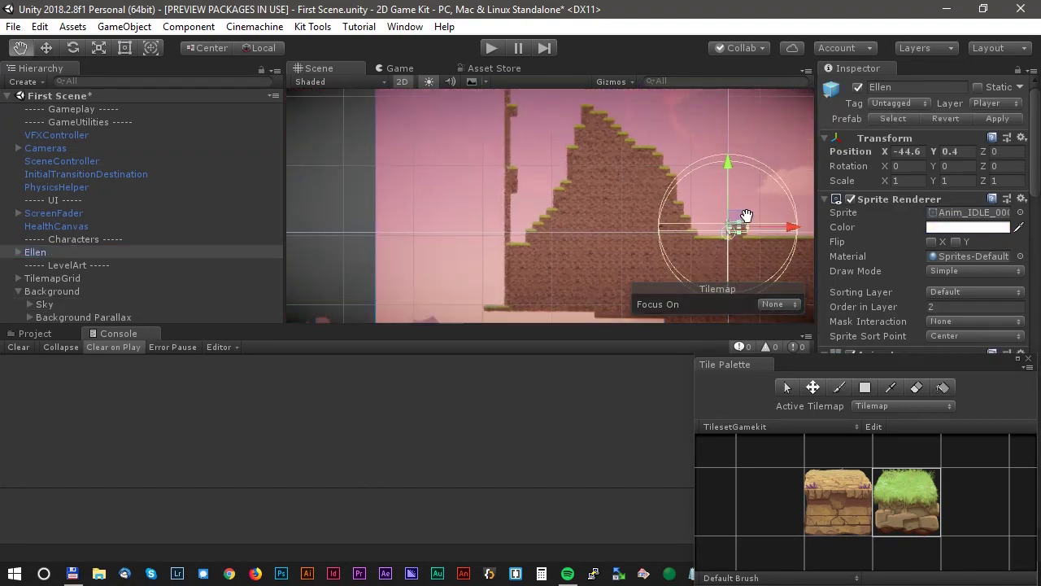
drag(739, 218, 522, 227)
scroll(523, 232, up, 8)
drag(478, 178, 485, 185)
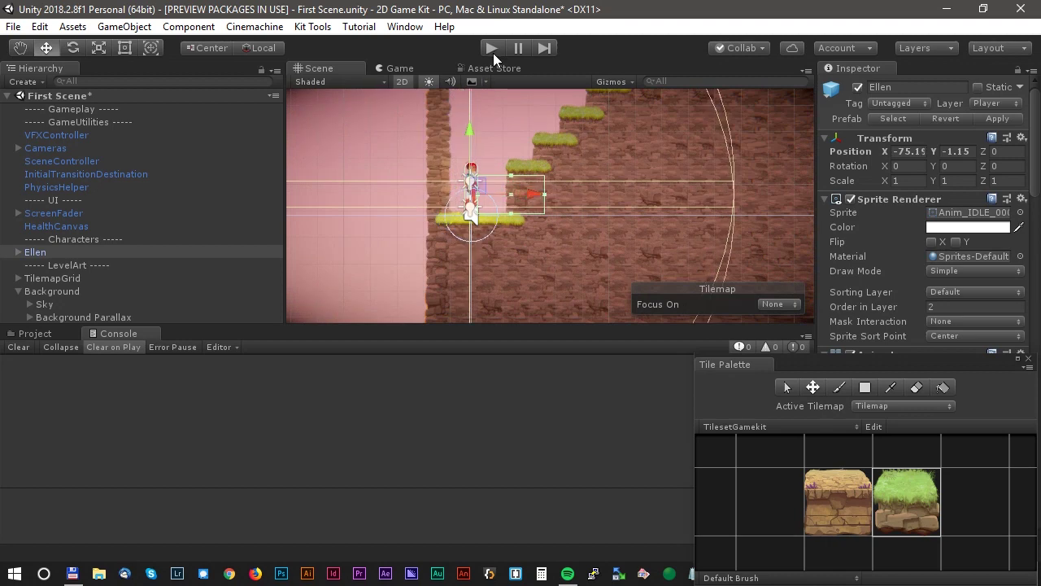
Step: Start play mode and make Ellen jump up the stepped left hill to its summit
click(494, 50)
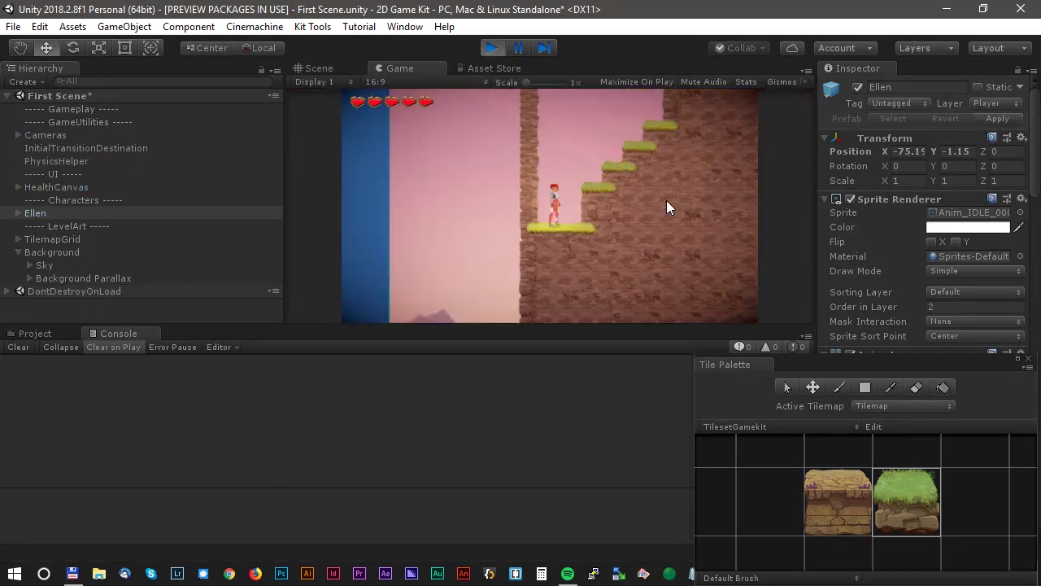
key(d)
key(space)
key(d)
key(space)
key(space)
key(space)
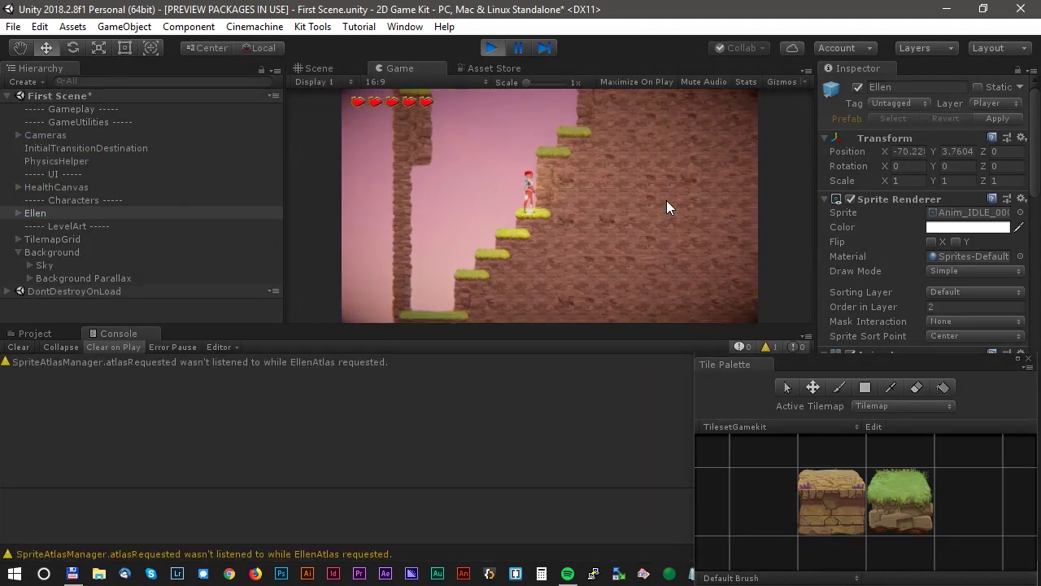
key(d)
key(space)
key(space)
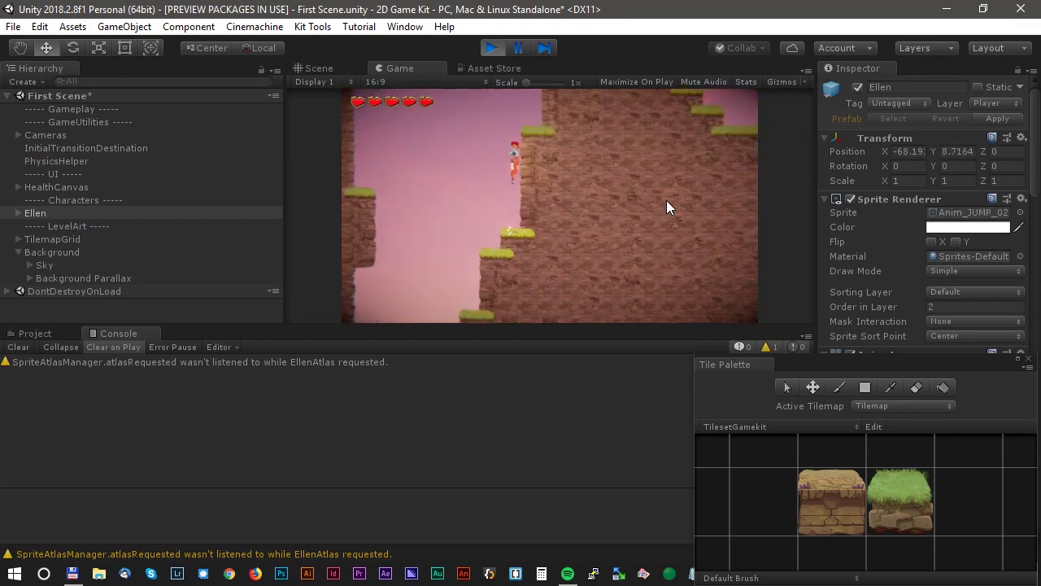
key(d)
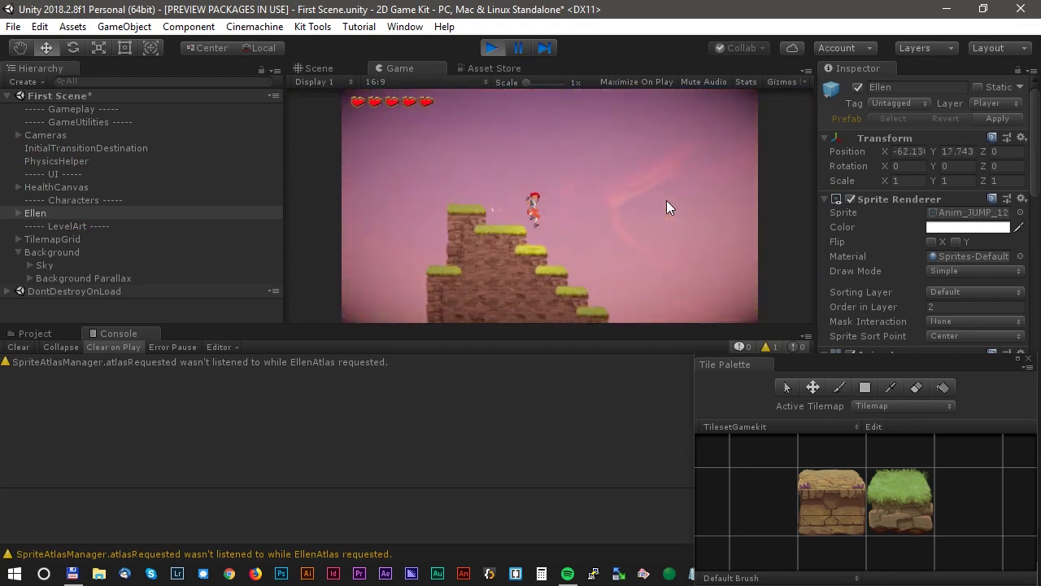
Step: Run Ellen down the hill's far slope and across the grassy valley to the first rises beyond it
key(d)
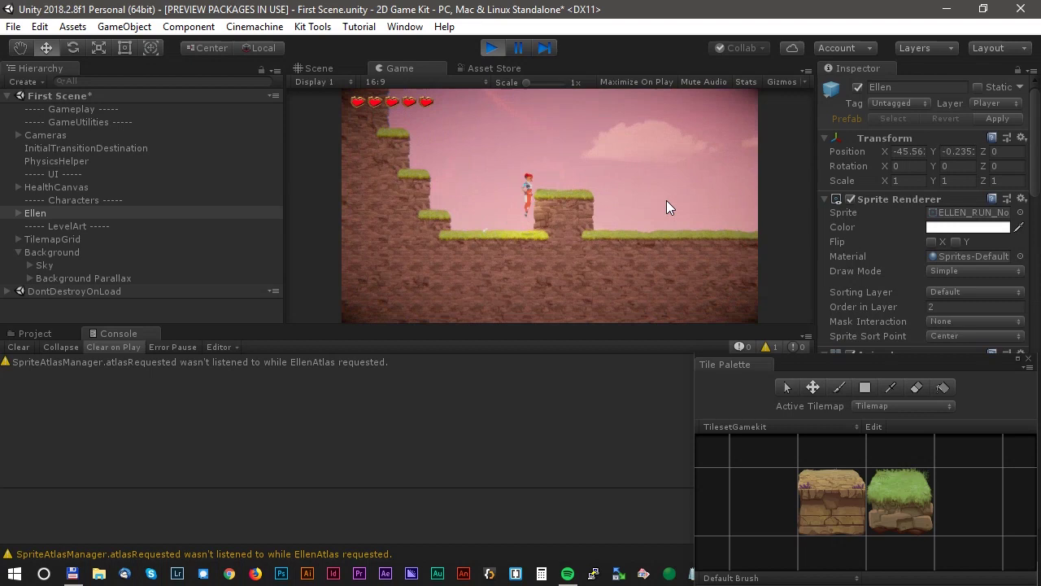
key(d)
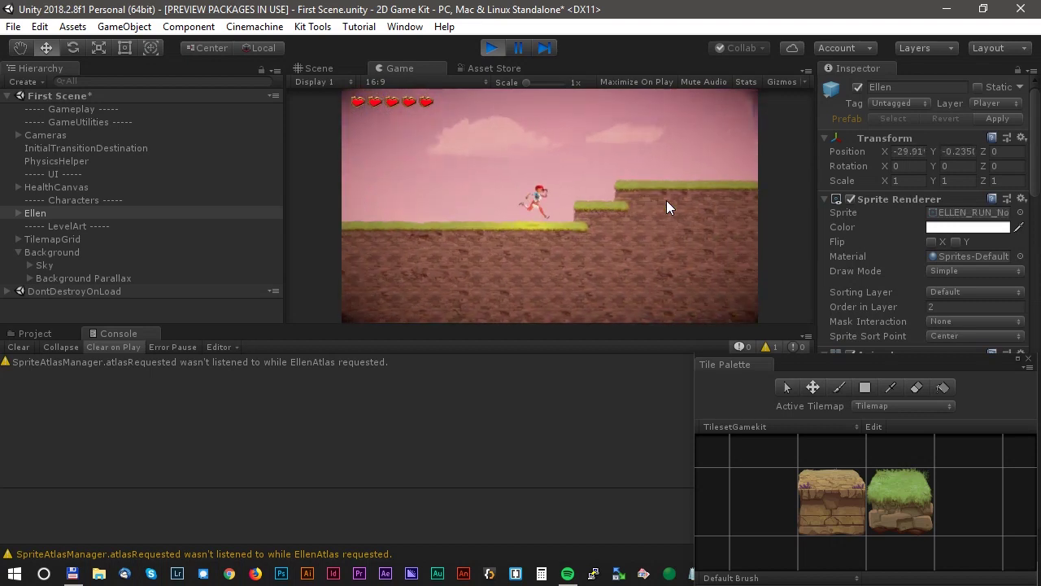
key(space)
key(d)
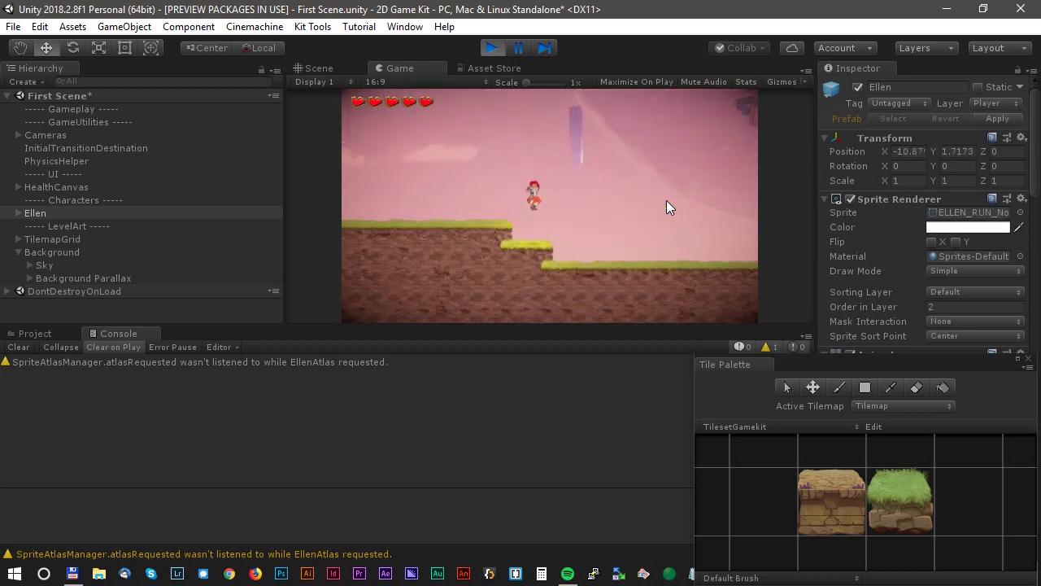
key(d)
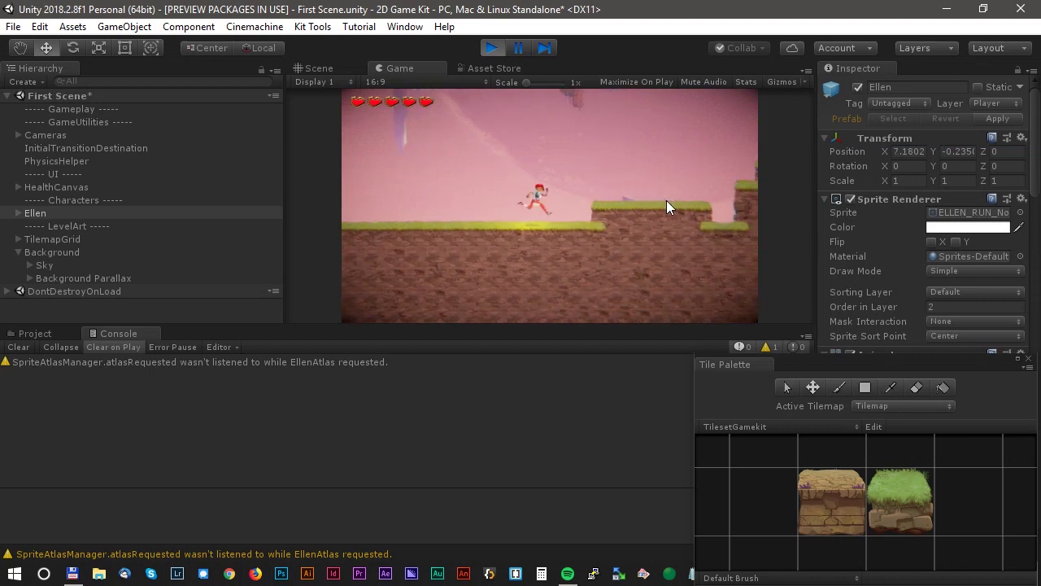
key(space)
key(d)
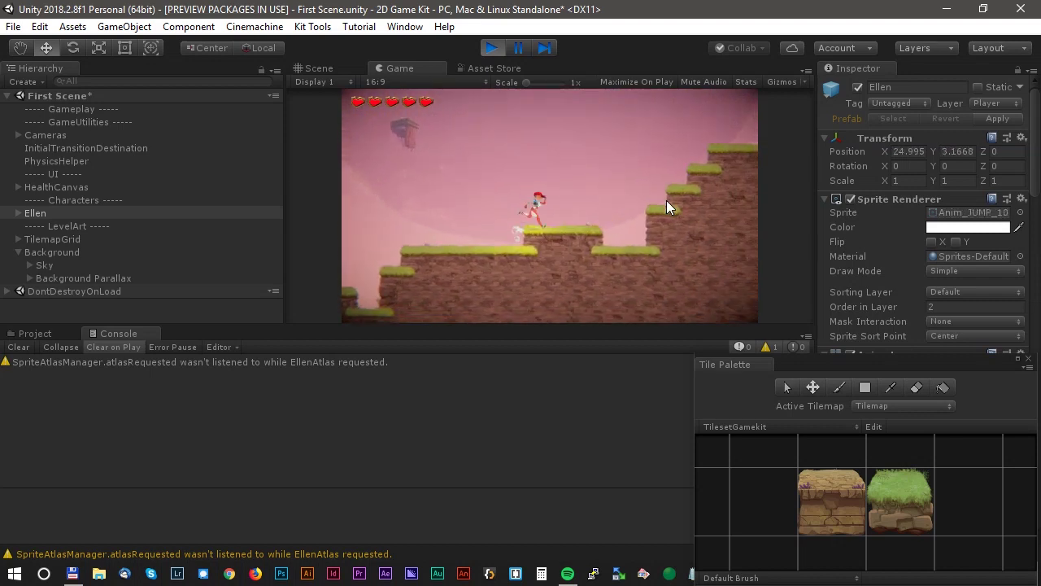
key(space)
key(d)
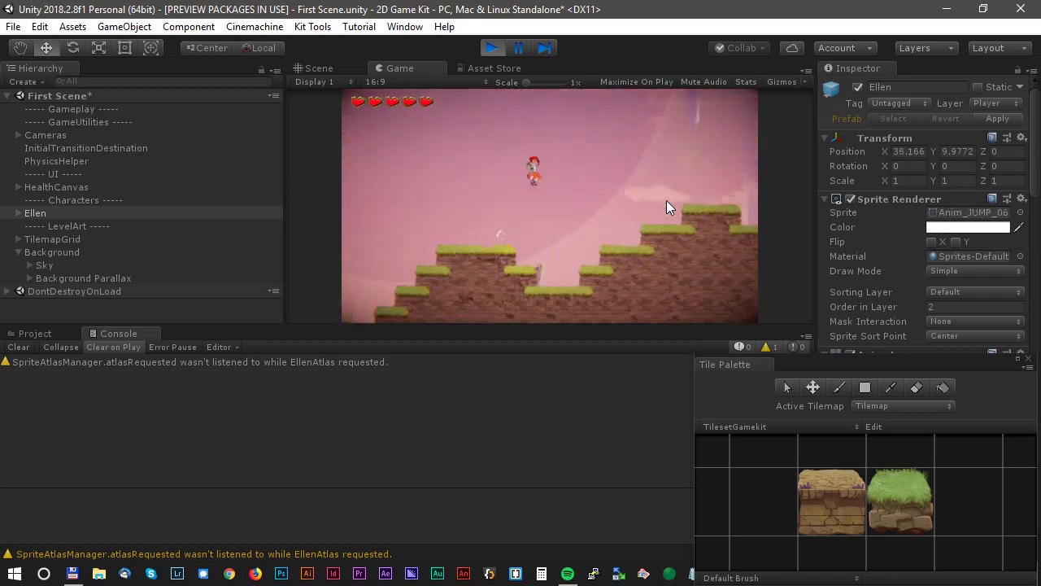
Step: Jump Ellen over the pits and up the tall steps toward the terrain's right end, and finish the play test
key(space)
key(d)
key(space)
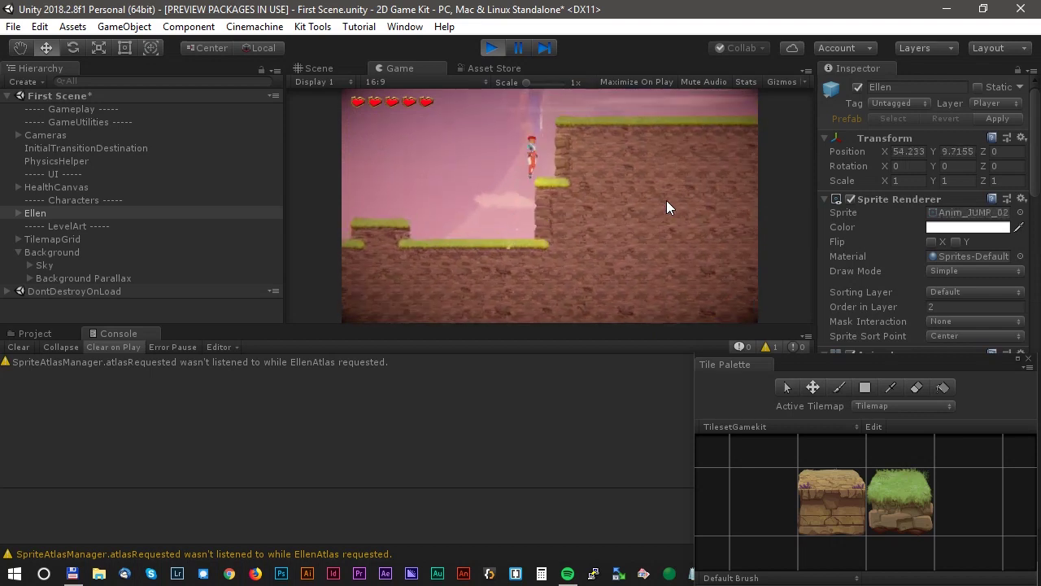
key(d)
key(space)
key(space)
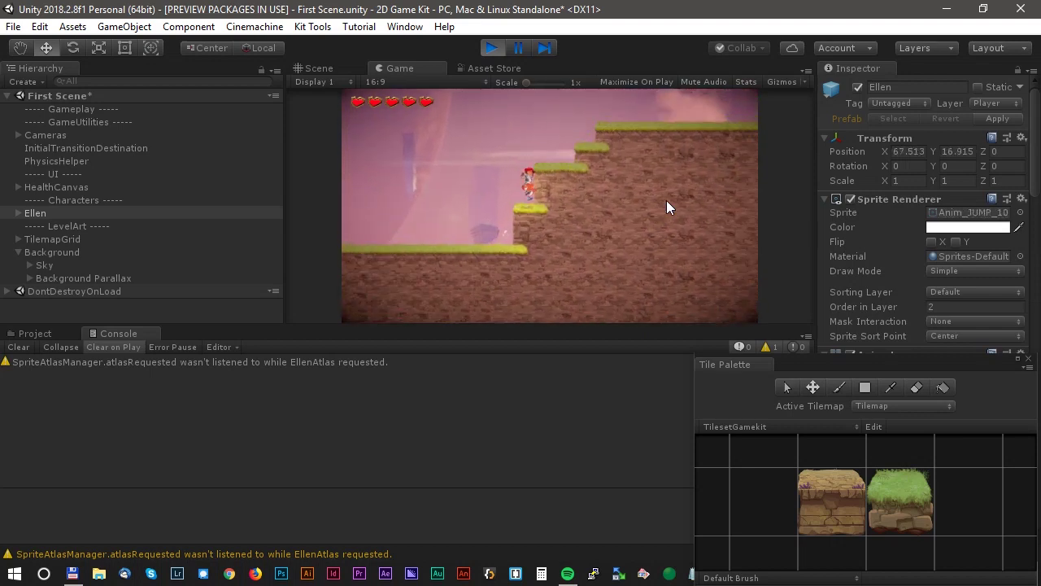
key(d)
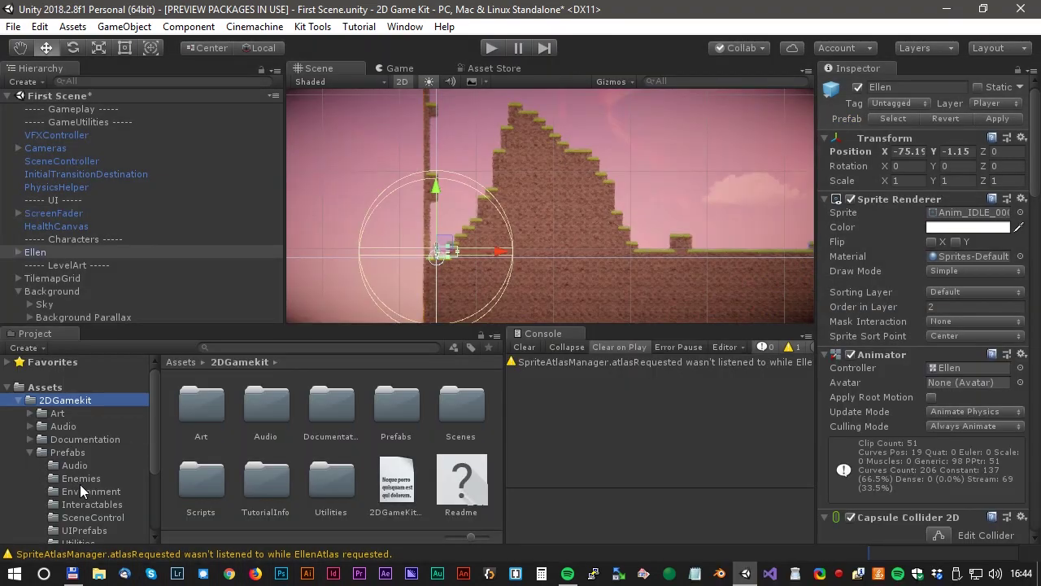
Step: Place Spikes prefabs from the Environment folder on alternate grass ledges up the left hill's ascending slope above Ellen
click(90, 492)
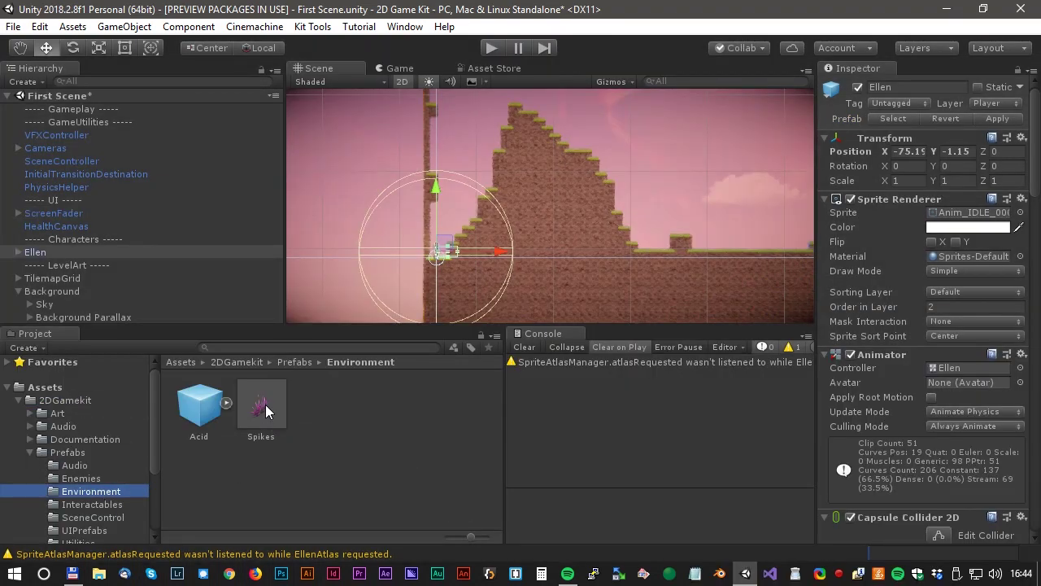
scroll(618, 237, up, 6)
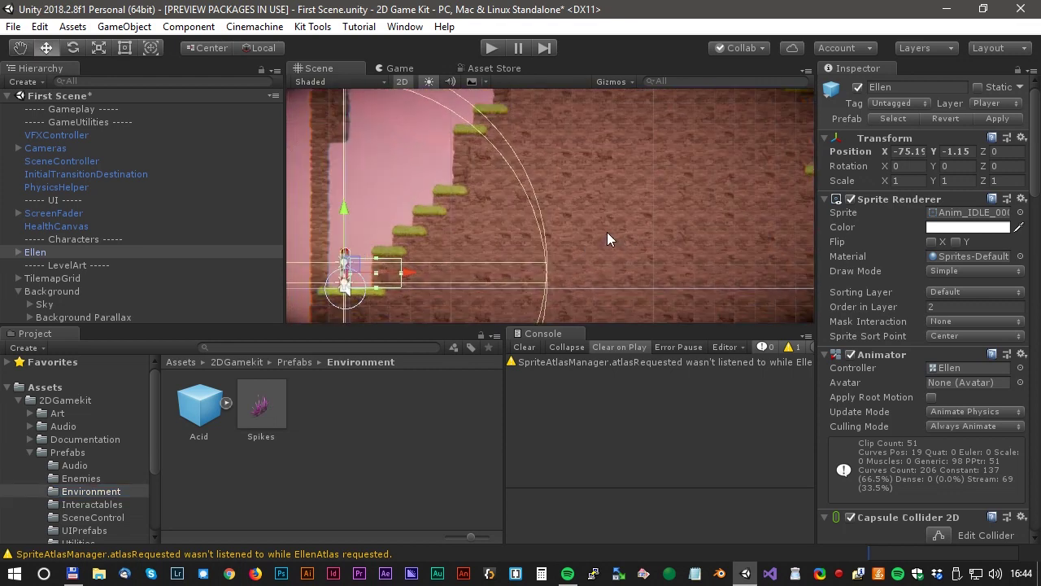
middle_drag(608, 234, 632, 245)
drag(260, 405, 433, 236)
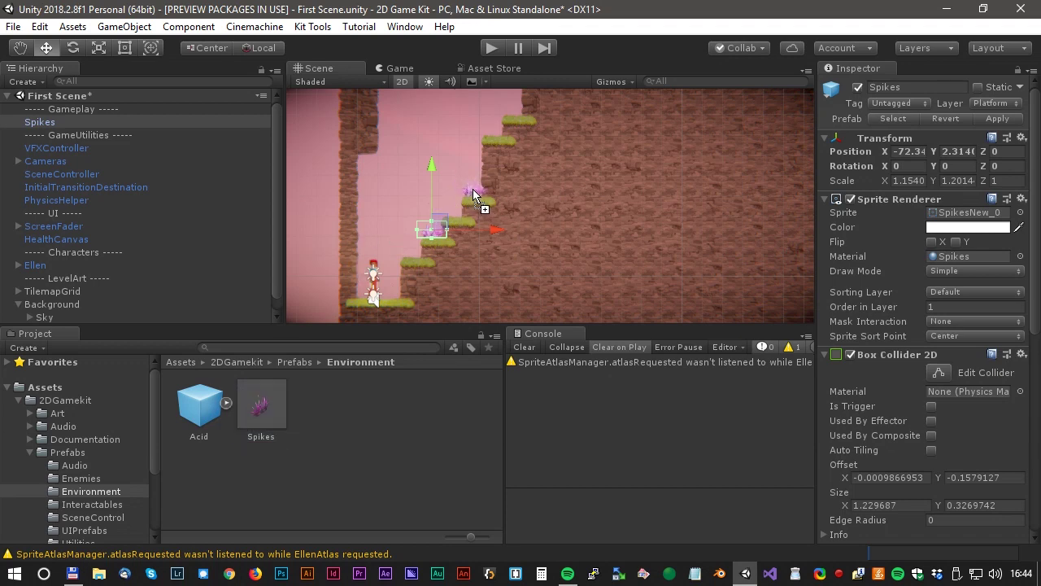
drag(474, 195, 475, 196)
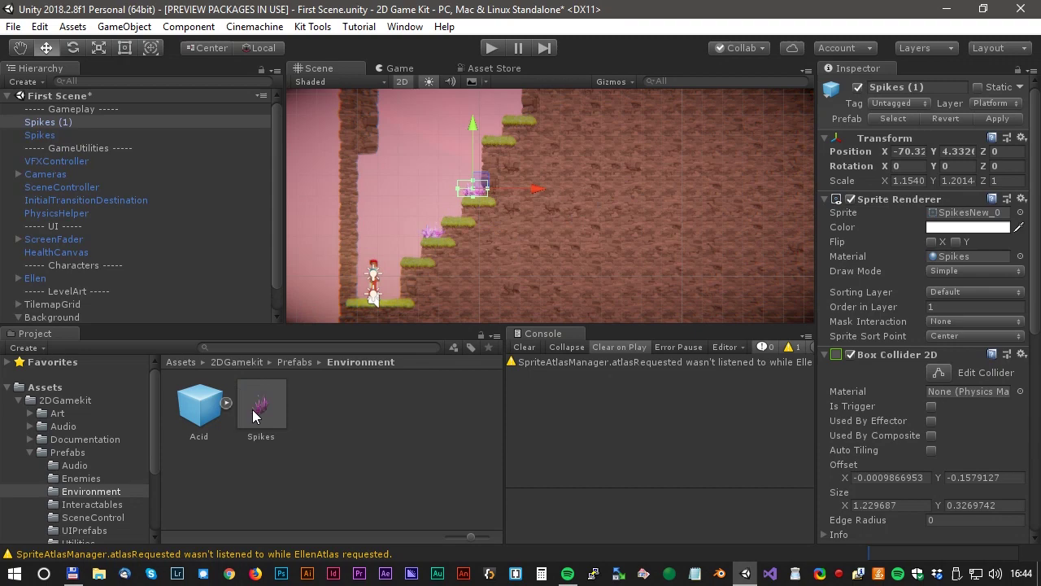
drag(254, 416, 493, 129)
Step: Place further Spikes on the grass ledges from the hill's summit down its right-hand slope
middle_drag(521, 134, 394, 273)
scroll(498, 202, down, 1)
middle_drag(498, 202, 466, 276)
drag(262, 407, 528, 191)
drag(262, 407, 615, 245)
scroll(677, 233, down, 4)
middle_drag(676, 232, 539, 157)
drag(262, 407, 502, 186)
Step: Add another Spikes prefab on a lower ledge near the foot of the hill's right-hand slope
scroll(556, 224, down, 6)
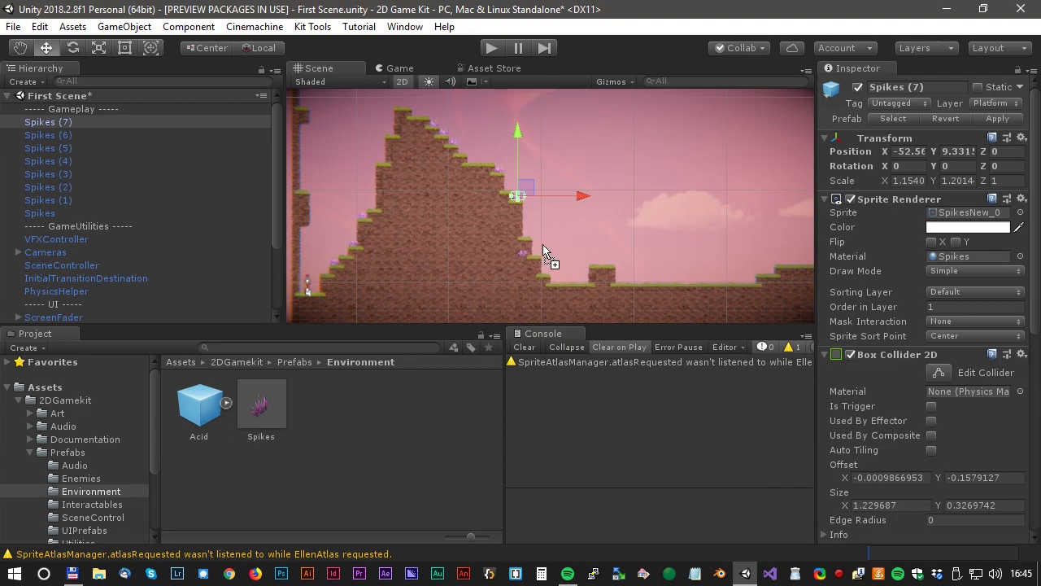
drag(526, 234, 526, 234)
scroll(527, 236, up, 5)
click(586, 254)
click(600, 244)
scroll(414, 229, down, 6)
scroll(413, 230, down, 2)
middle_drag(400, 237, 483, 231)
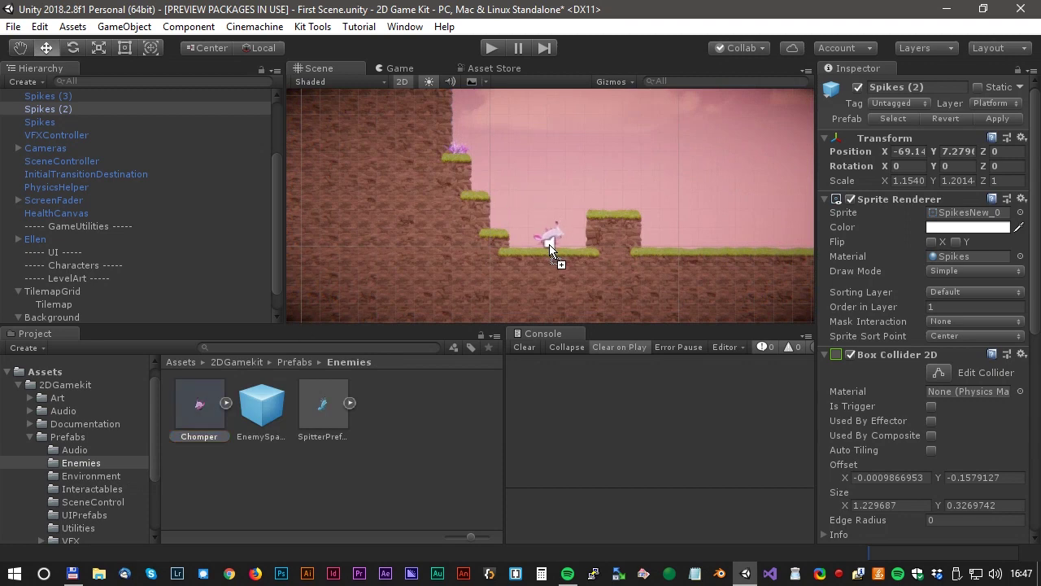
Step: Place six Chomper enemies along the valley floor, one before the raised block and five beyond it
drag(549, 246, 549, 246)
drag(199, 405, 727, 232)
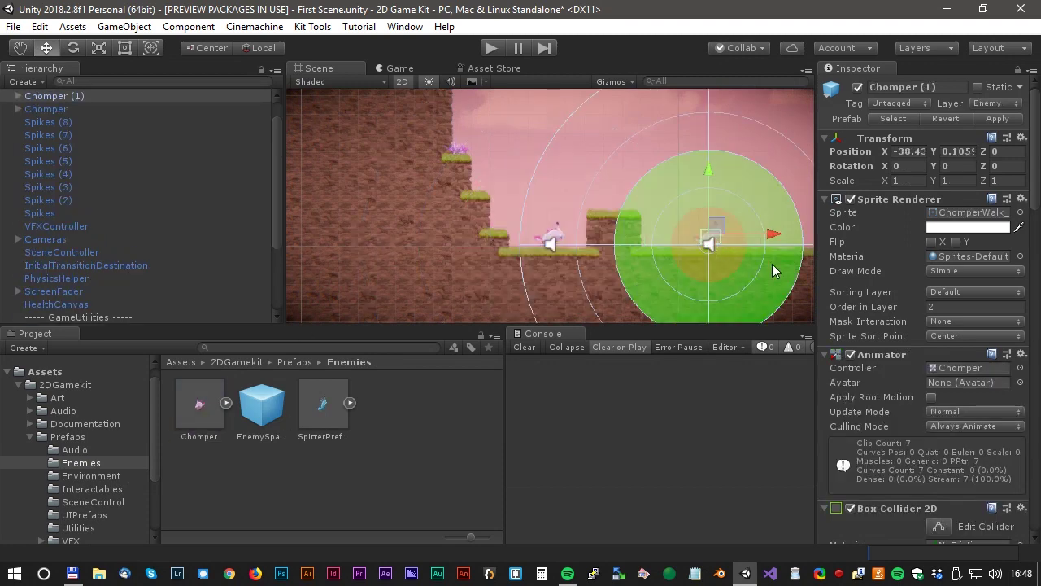
middle_drag(772, 264, 417, 268)
drag(535, 247, 535, 247)
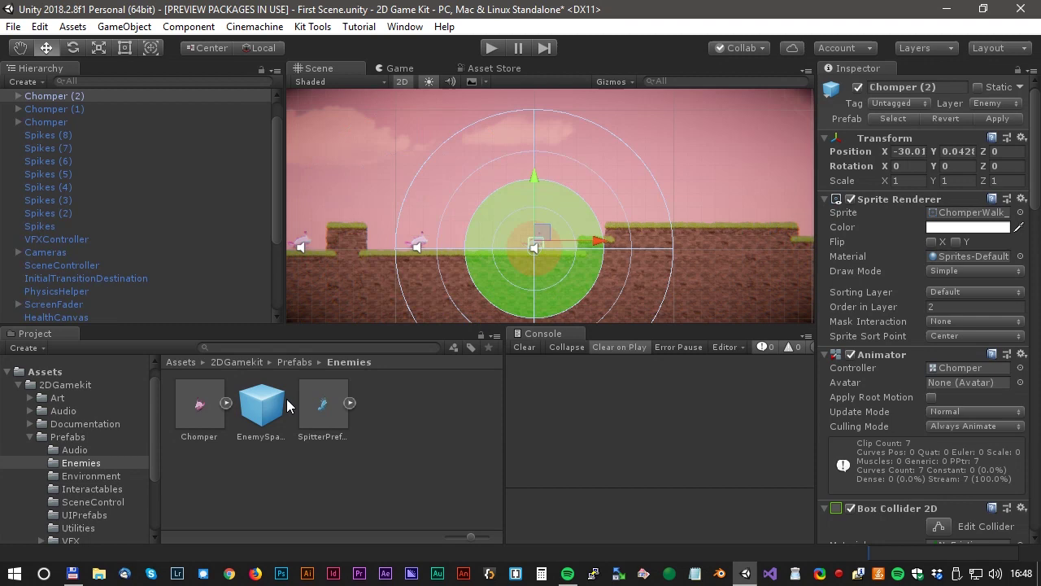
drag(386, 248, 385, 246)
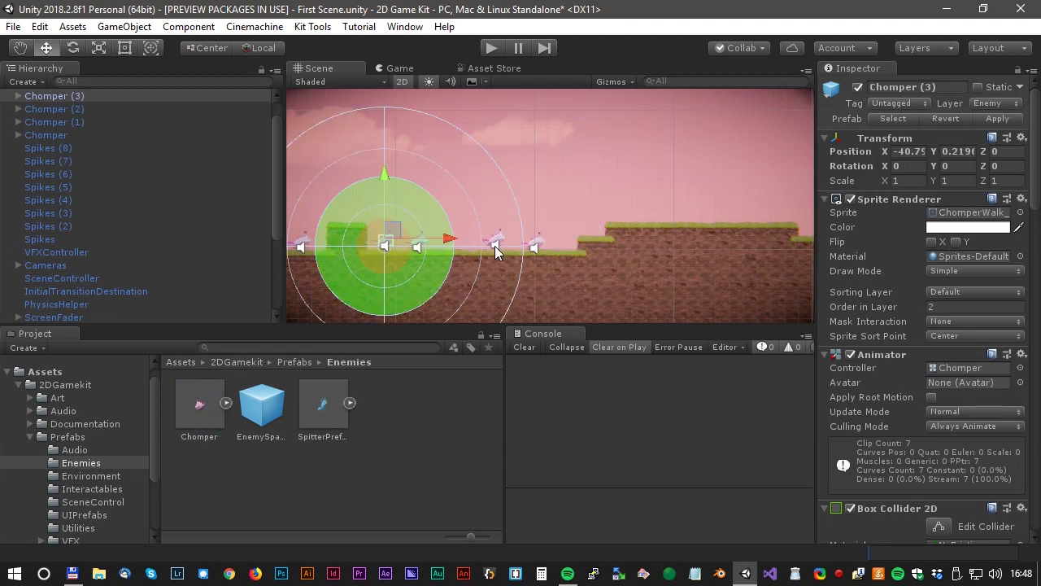
drag(495, 248, 497, 246)
drag(186, 409, 470, 247)
scroll(319, 254, down, 4)
scroll(315, 260, down, 1)
Step: Enlarge the project area showing the Interactables prefabs and place a MovingPlatformlong above the valley with the Chompers
click(92, 489)
scroll(334, 436, down, 3)
click(89, 475)
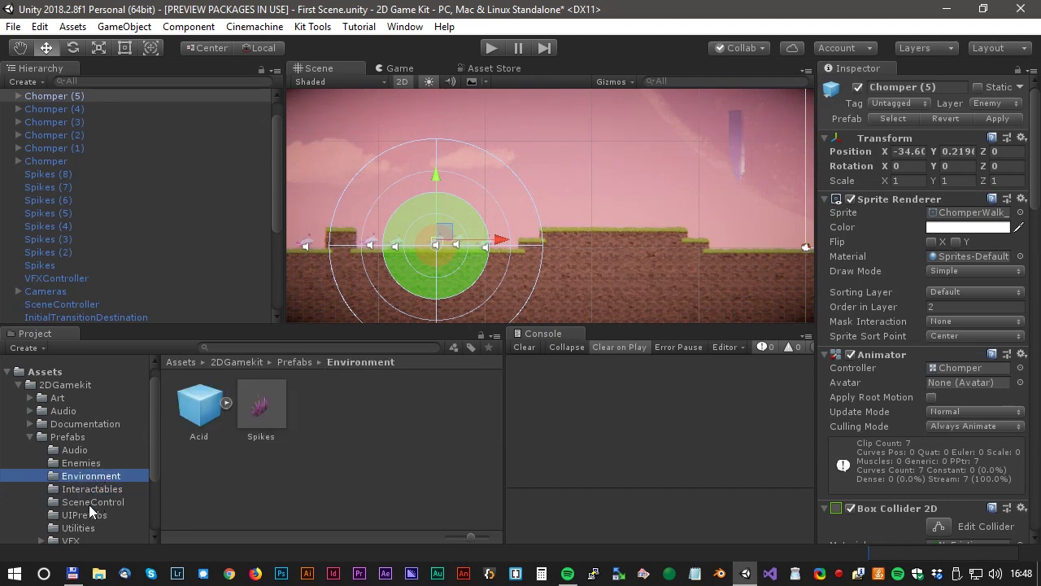
scroll(89, 504, down, 3)
click(127, 433)
drag(504, 439, 732, 440)
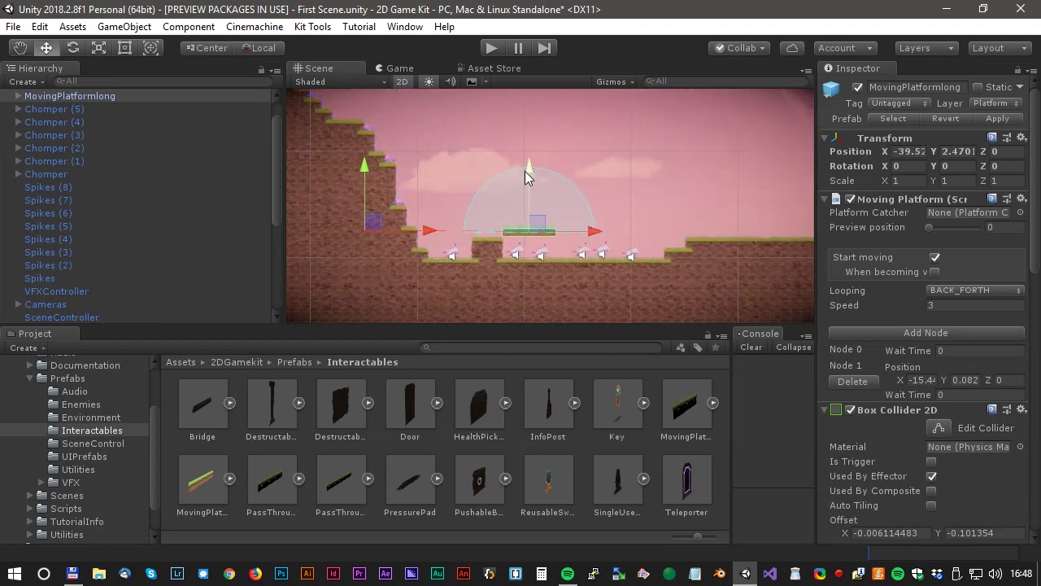
Step: Move the long moving platform over the Chompers to about X -29.7, Y 2.32 and preview its travel
drag(526, 178, 536, 174)
drag(593, 230, 723, 230)
drag(981, 234, 827, 226)
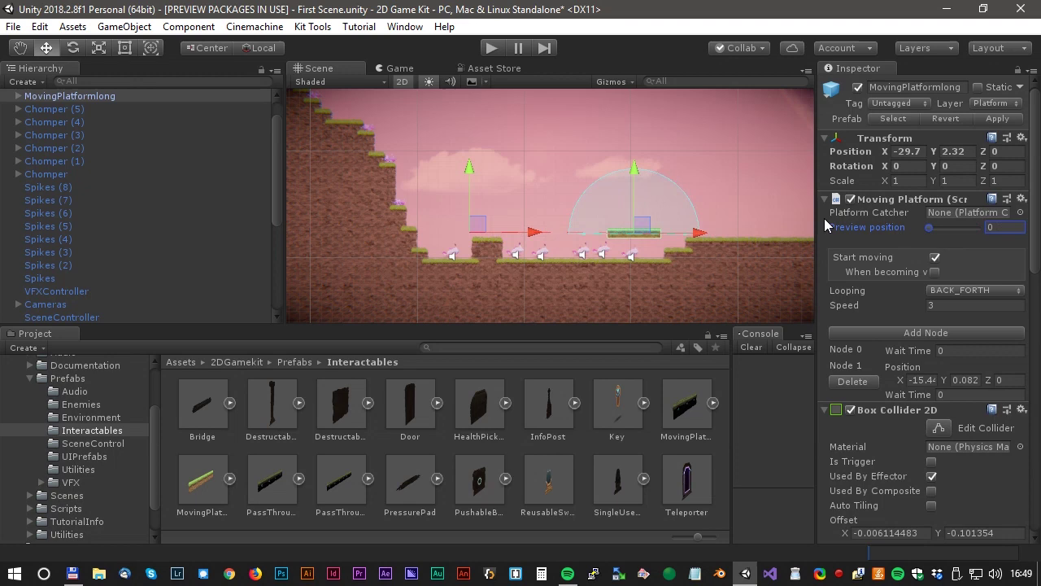
drag(909, 228, 966, 233)
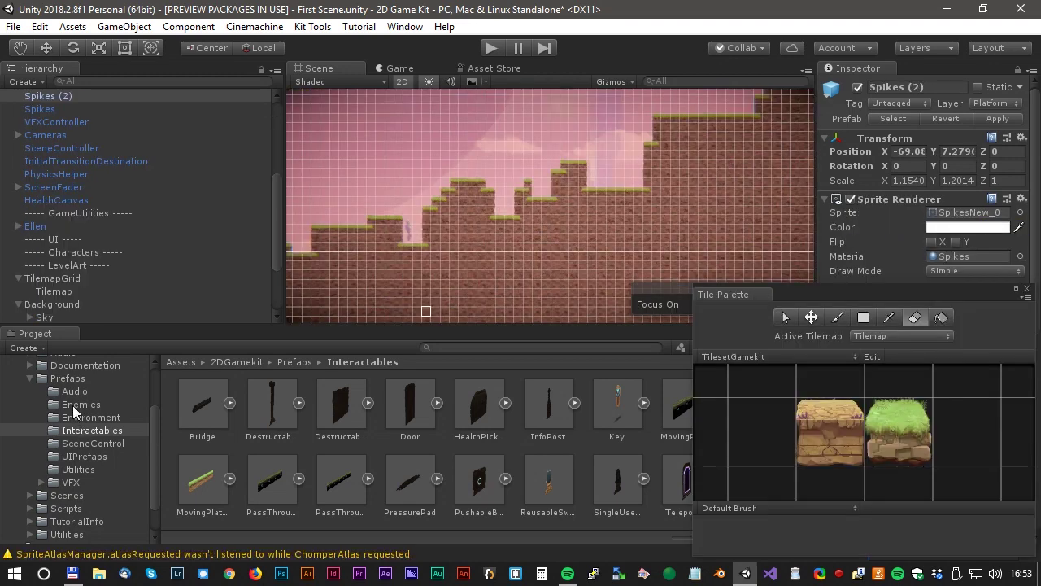
Step: Place six SpitterPrefab enemies in the pits of the right rise, one in each smaller pit and three in the widest
click(80, 405)
drag(324, 407, 504, 212)
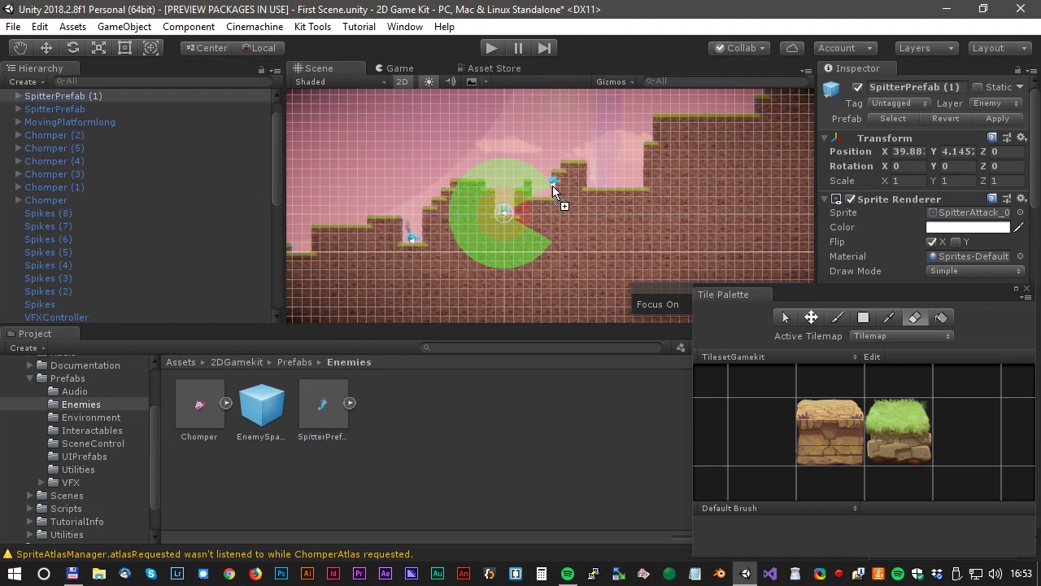
drag(553, 186, 612, 186)
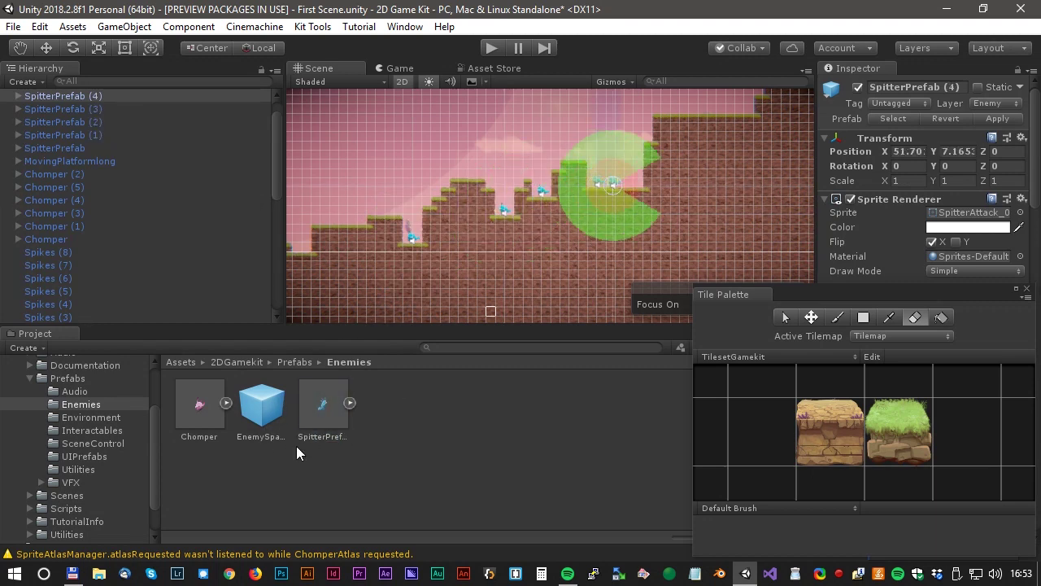
drag(323, 408, 632, 186)
Step: Place a Teleporter from the Interactables prefabs on the highest plateau at the terrain's right end
middle_drag(746, 156, 577, 255)
scroll(574, 259, down, 1)
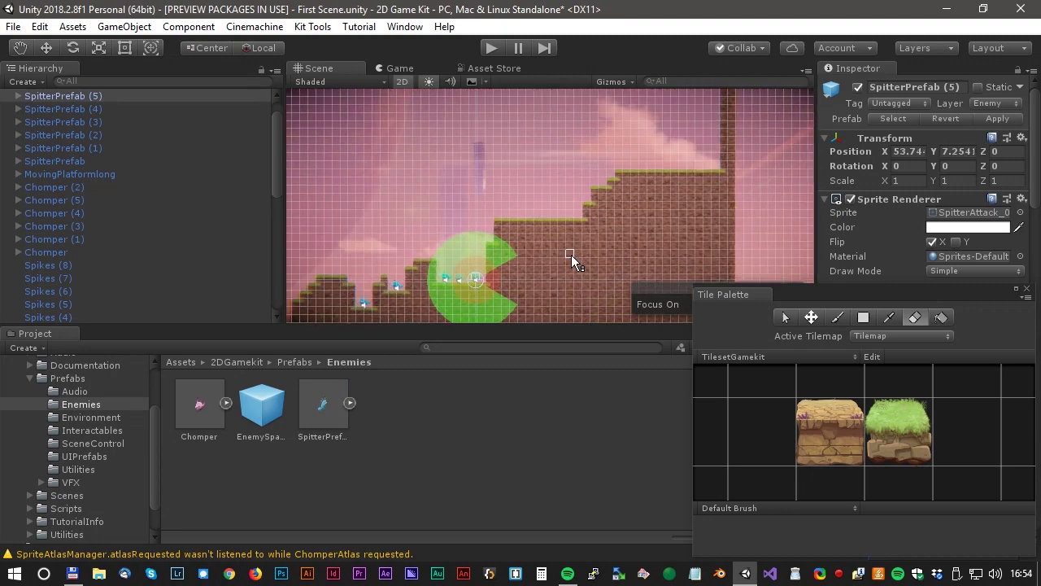
click(78, 470)
click(109, 431)
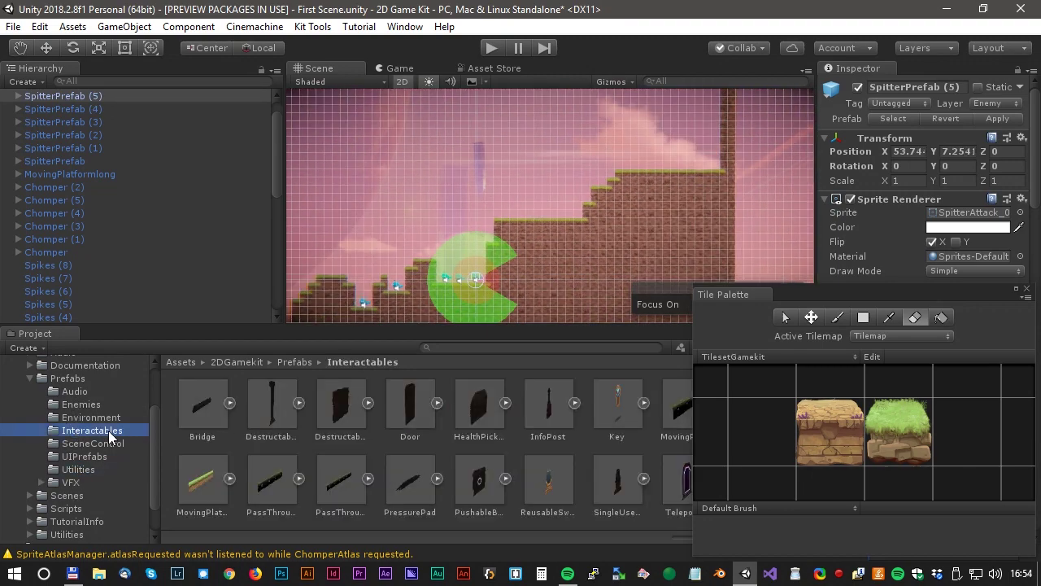
drag(685, 488, 672, 180)
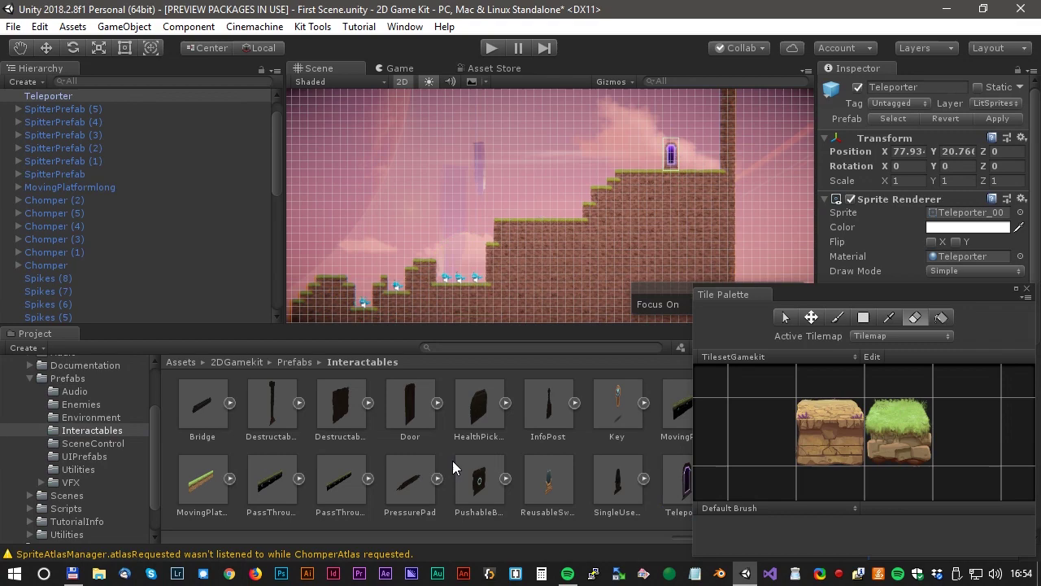
Step: Place DestructableColumn prefabs on the broad ledge below the teleporter steps and duplicate them into two stacks of two
drag(273, 404, 498, 252)
drag(530, 218, 530, 196)
scroll(537, 227, up, 8)
middle_drag(537, 227, 526, 279)
click(46, 48)
drag(503, 137, 567, 203)
key(ctrl+d)
key(ctrl+d)
drag(555, 161, 556, 100)
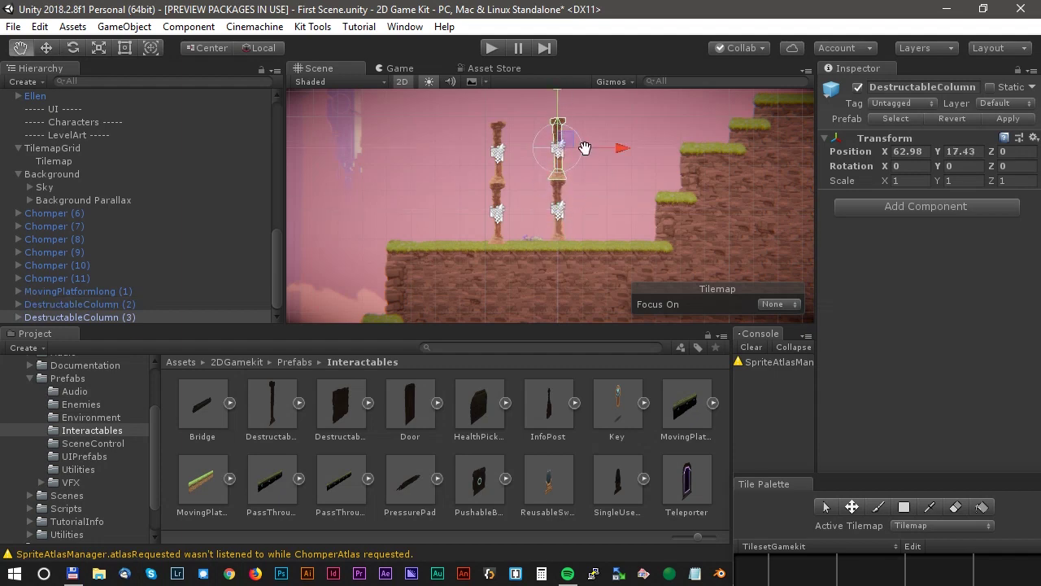
Step: Duplicate the stacked destructable columns and shift the copies sideways to extend the row along the ledge
middle_drag(583, 149, 642, 220)
click(556, 218)
key(ctrl+d)
key(ctrl+d)
drag(617, 164, 678, 164)
scroll(678, 165, down, 10)
middle_drag(557, 215, 467, 219)
key(ctrl+d)
drag(624, 170, 696, 167)
drag(664, 93, 664, 94)
scroll(570, 163, down, 6)
middle_drag(468, 192, 716, 252)
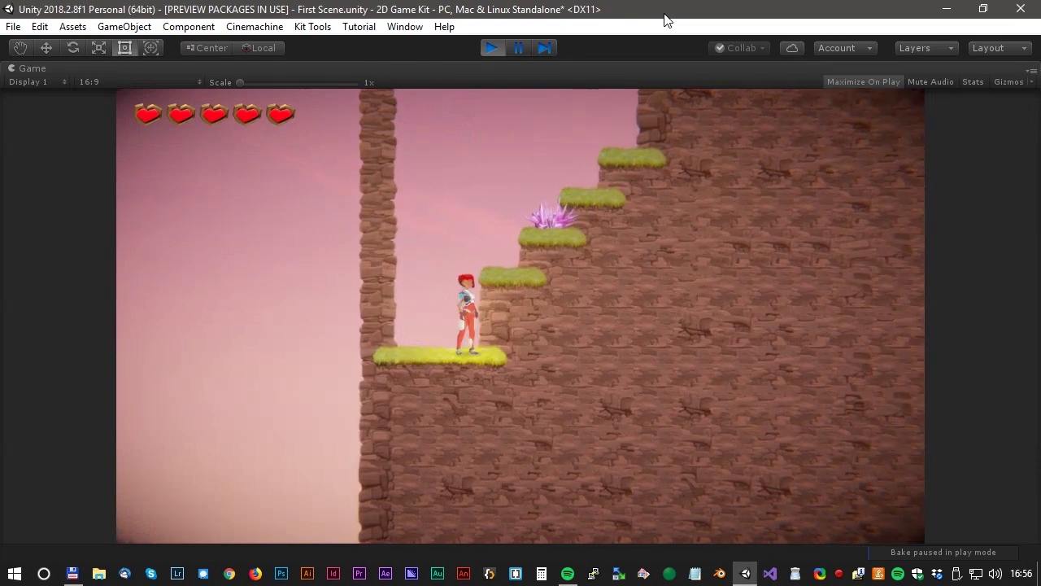
Step: Play-test Ellen's climb up the stepped ledges of the left rise, jumping over the spikes
key(space)
key(d)
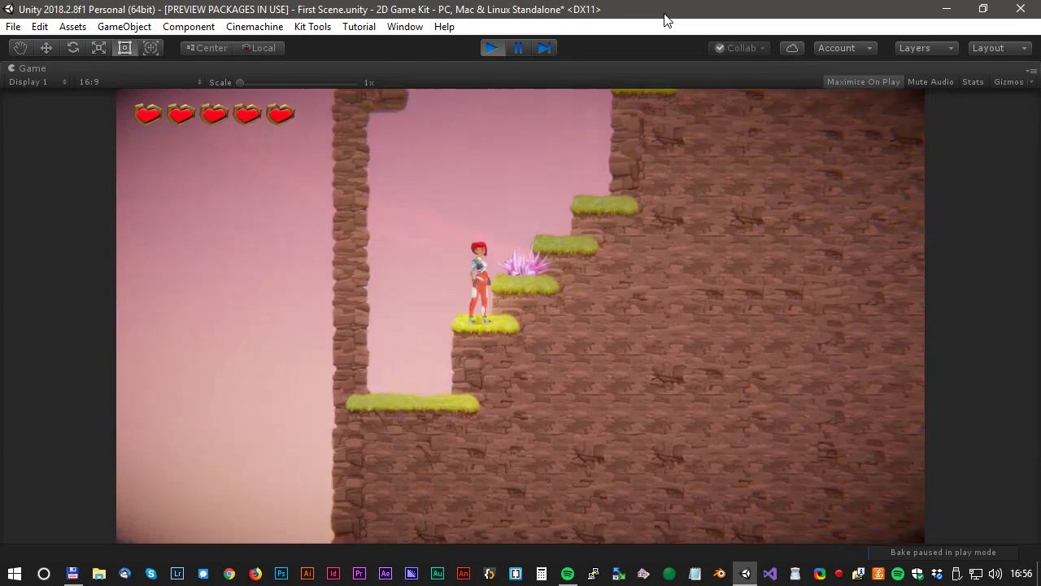
key(space)
key(d)
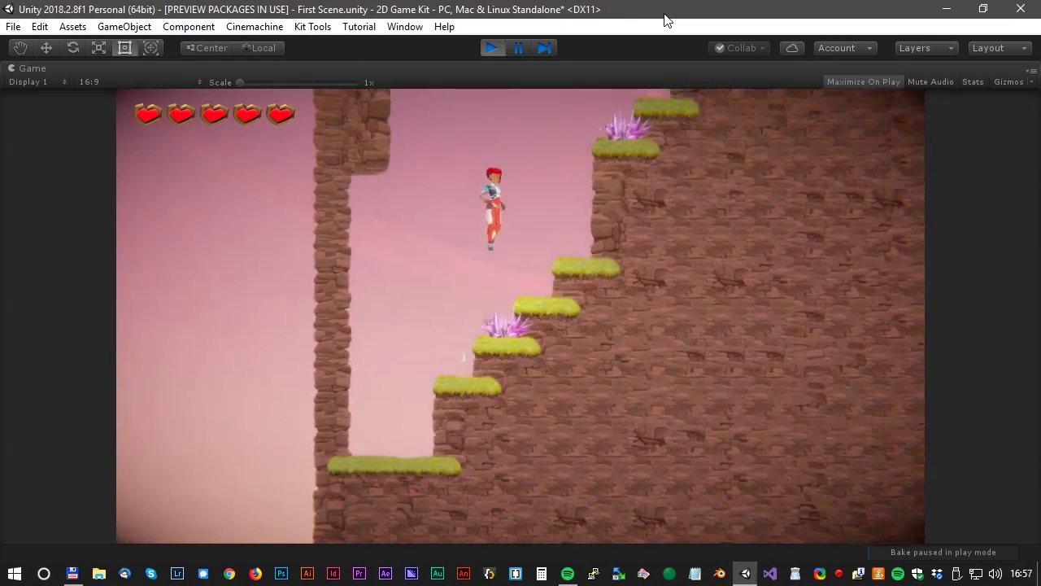
key(a)
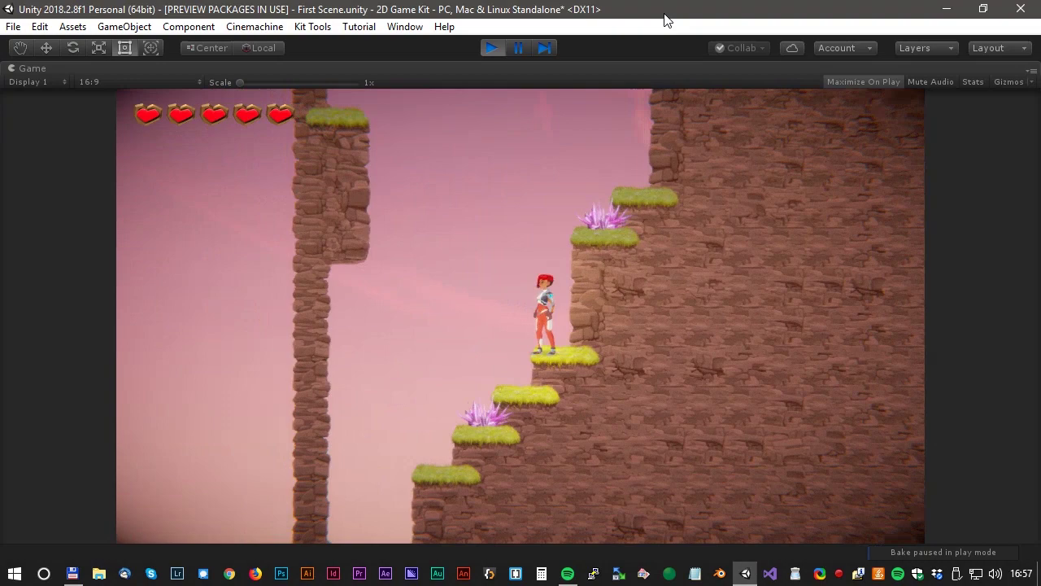
key(space)
key(d)
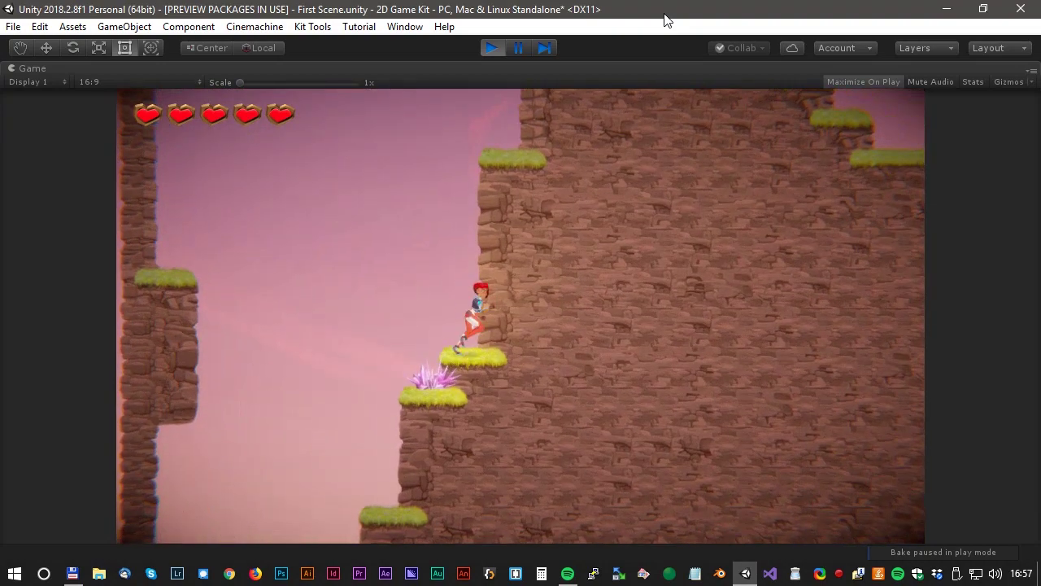
Step: Take Ellen over the summit of the left rise and past the three spiked steps to the wide ledge beyond
key(space)
key(d)
key(space)
key(d)
key(space)
key(d)
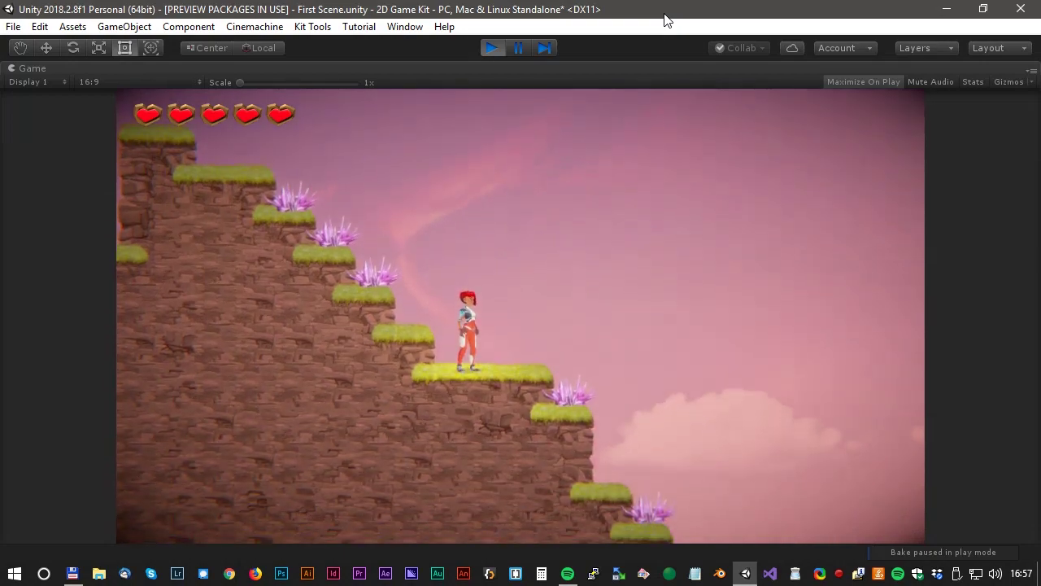
Step: Bring Ellen down the remaining spiked steps and across the single-Chomper pit to the stone block beside the moving platform
key(d)
key(space)
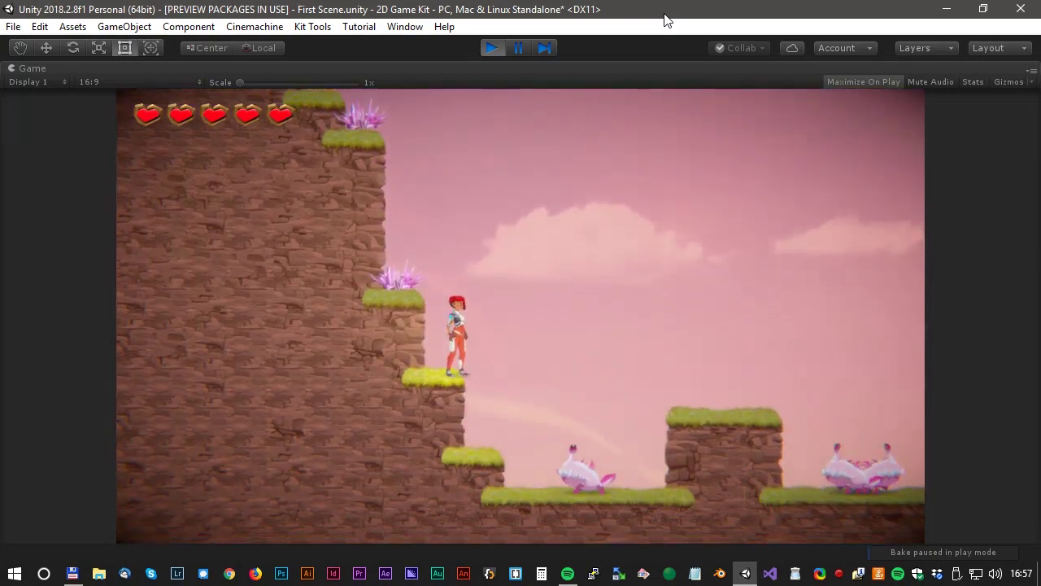
key(d)
key(space)
key(d)
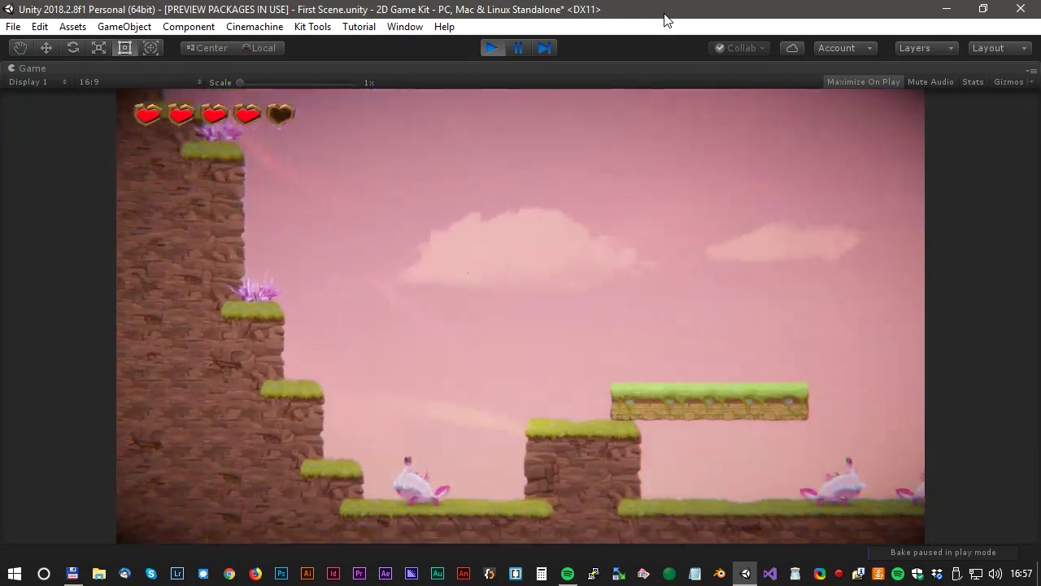
Step: Ride the moving platform over the first large Chomper pit and jump off toward the central plateau
key(d)
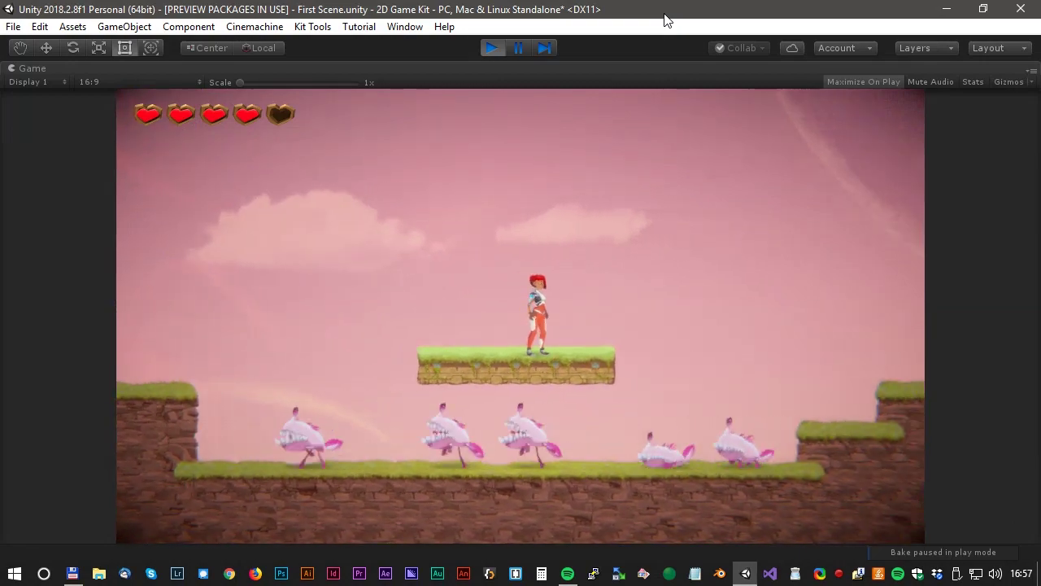
key(d)
key(space)
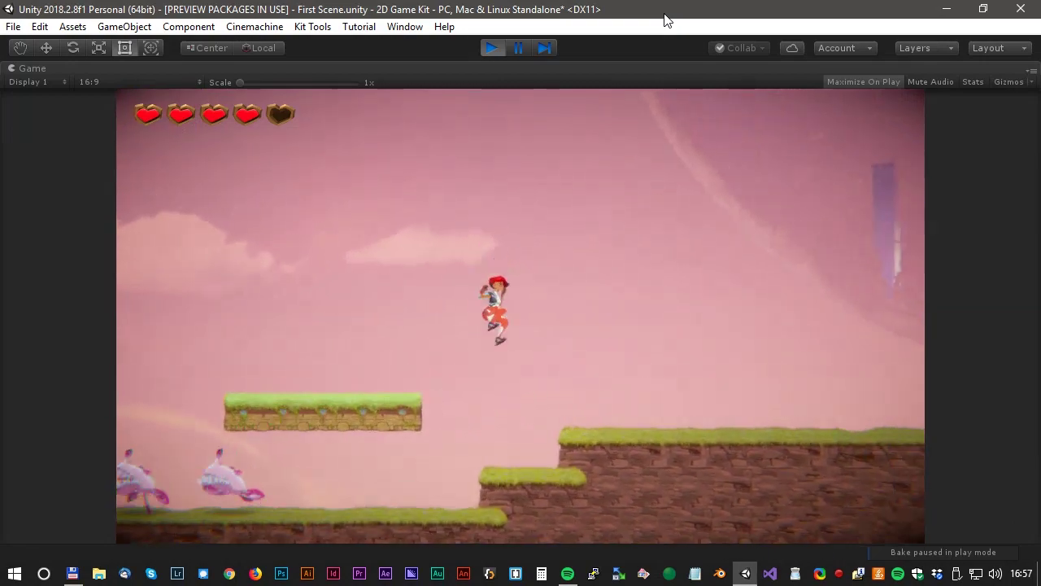
Step: Cross the central plateau, ride the second moving platform over the Chompers, and continue to the ledge before the first Spitter pit
key(d)
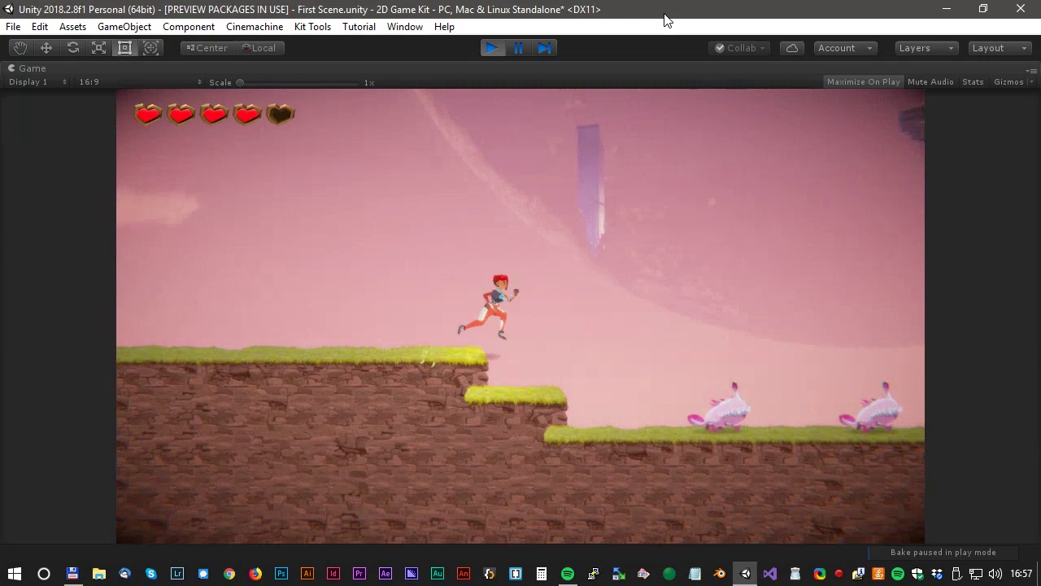
key(space)
key(d)
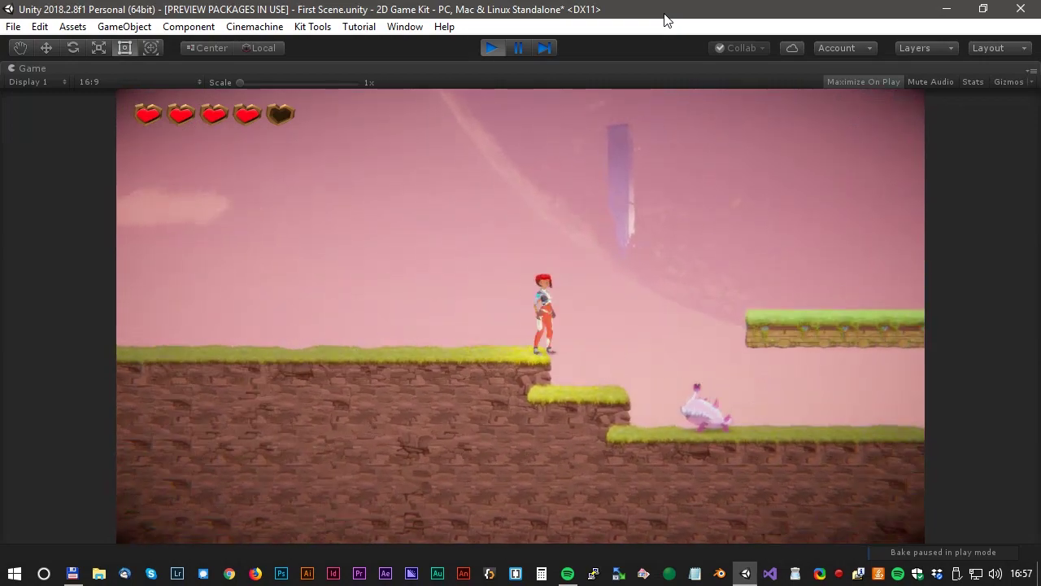
key(d)
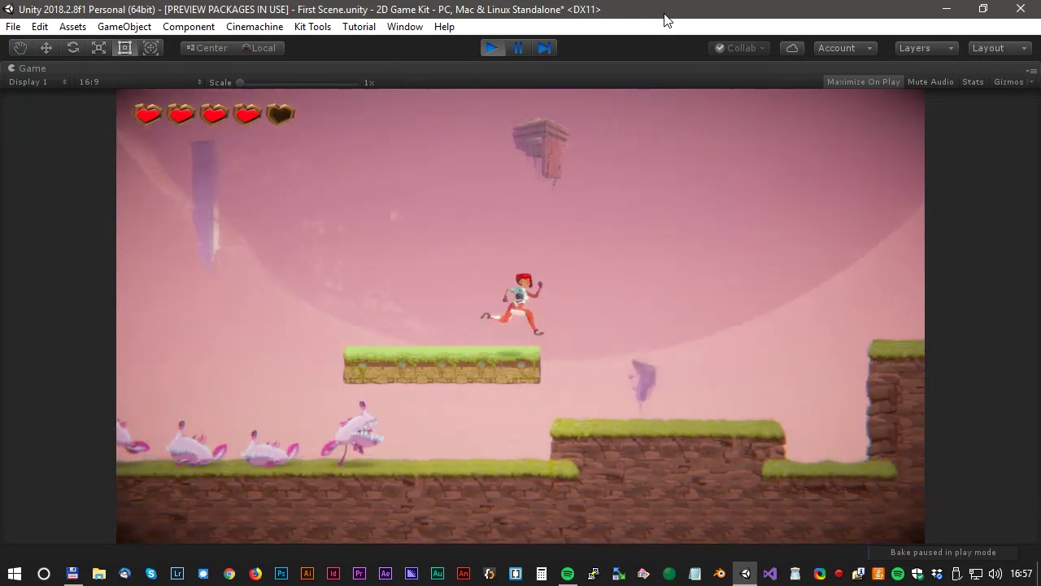
key(d)
key(space)
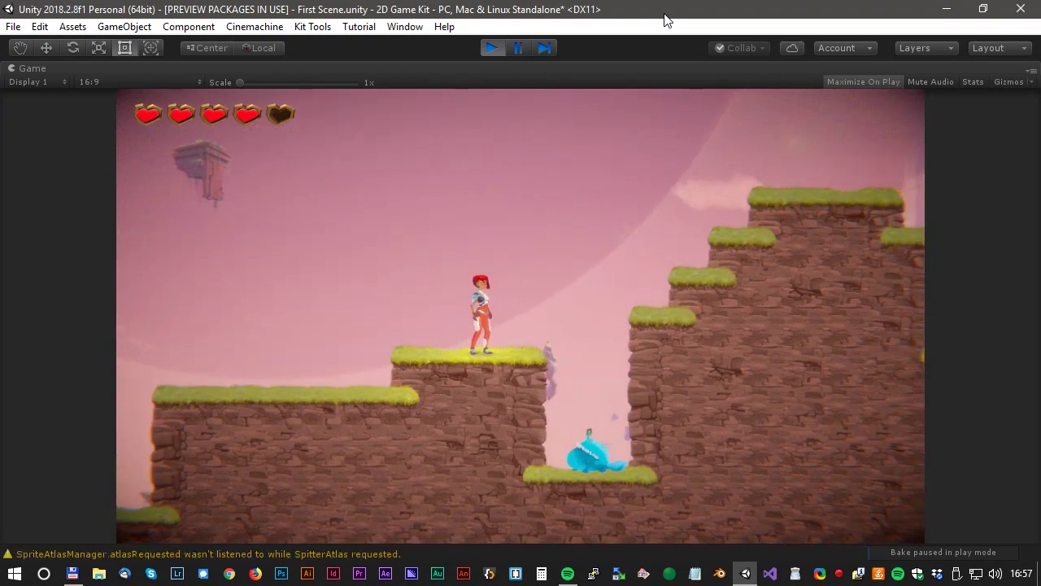
Step: Jump Ellen across the smaller Spitter pits of the right rise to the block before the widest pit
key(d)
key(space)
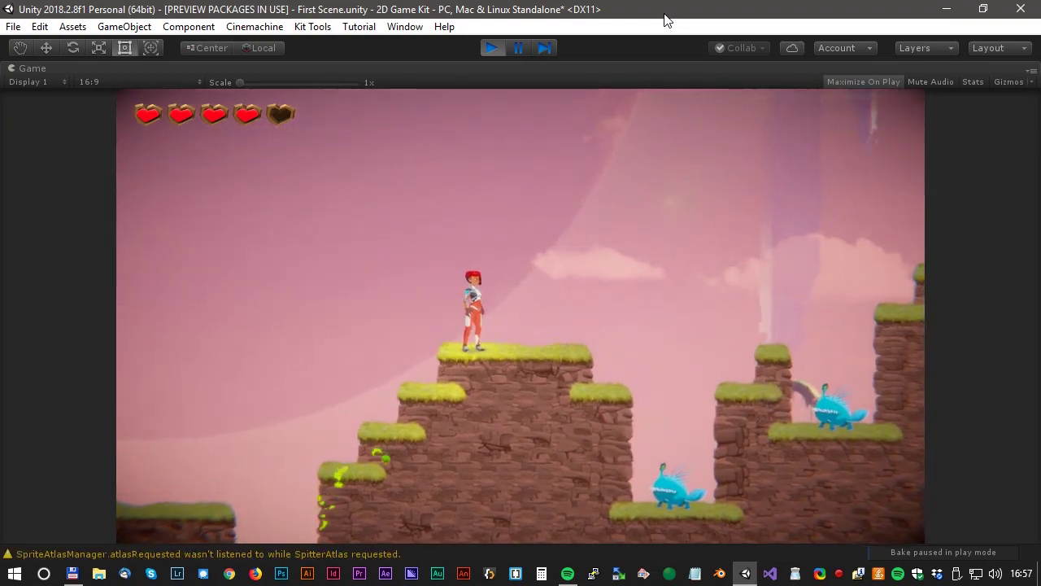
key(d)
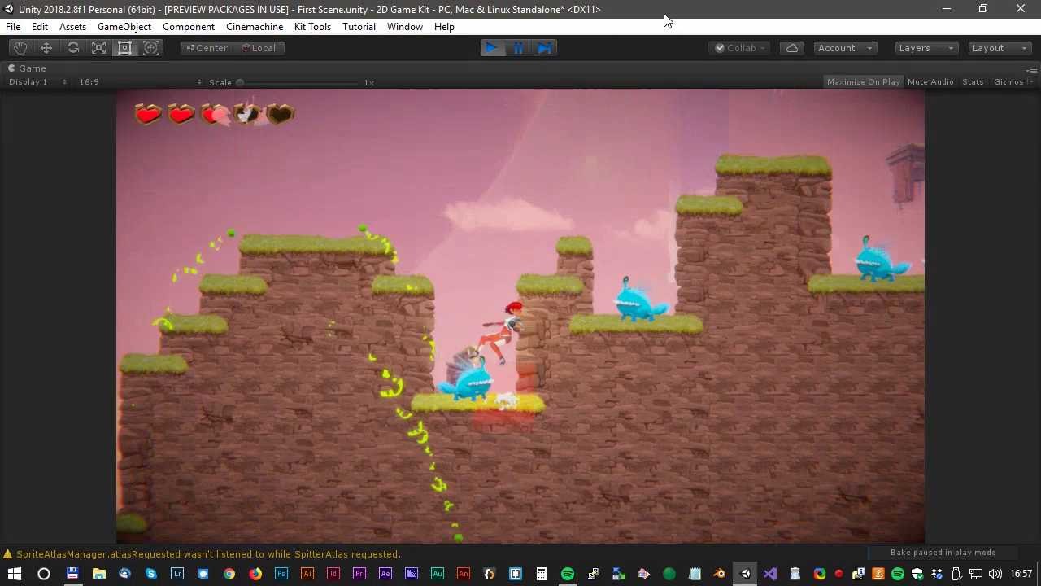
key(space)
key(d)
key(space)
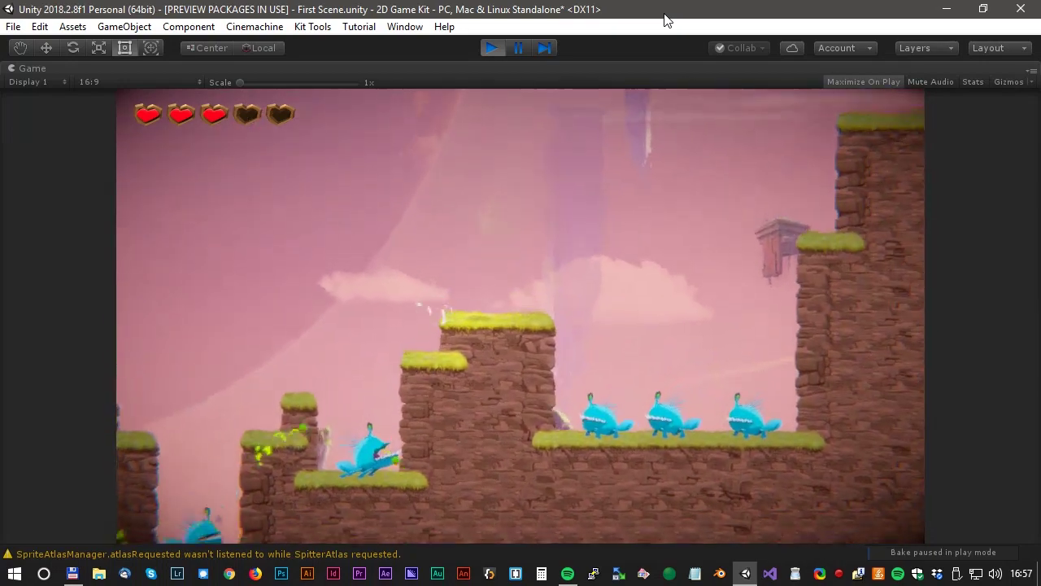
Step: Cross the widest pit with three Spitters and climb Ellen up to the broad ledge with the destructable columns
key(d)
key(space)
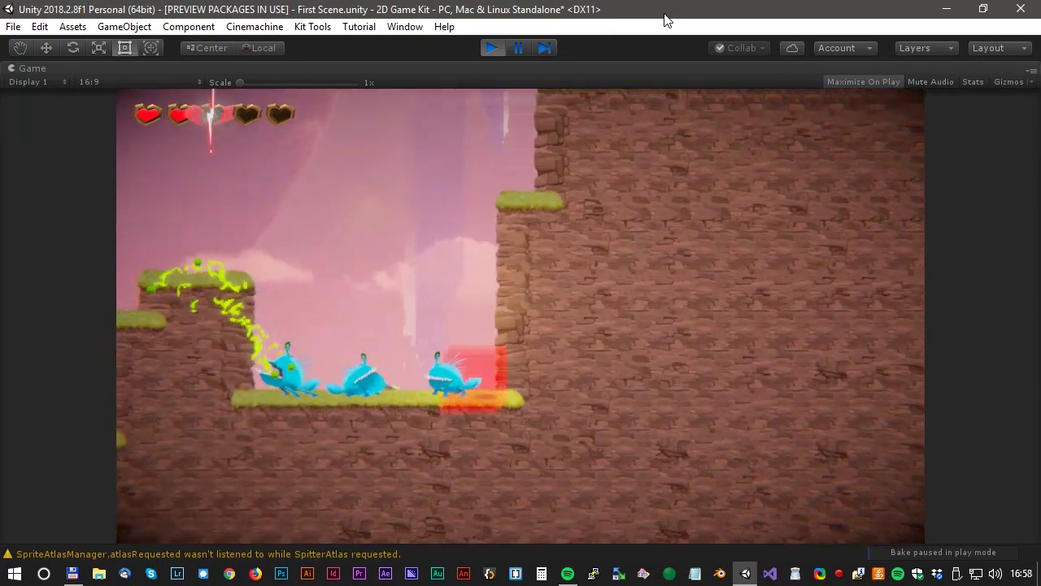
key(space)
key(d)
key(space)
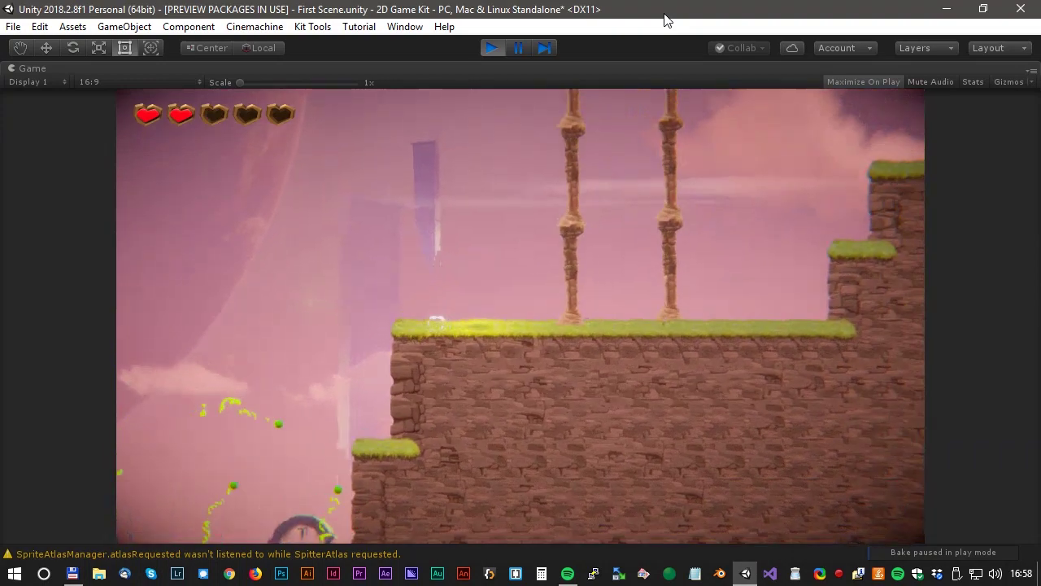
Step: Break through the two stacks of destructable columns and climb the steps toward the teleporter plateau
key(a)
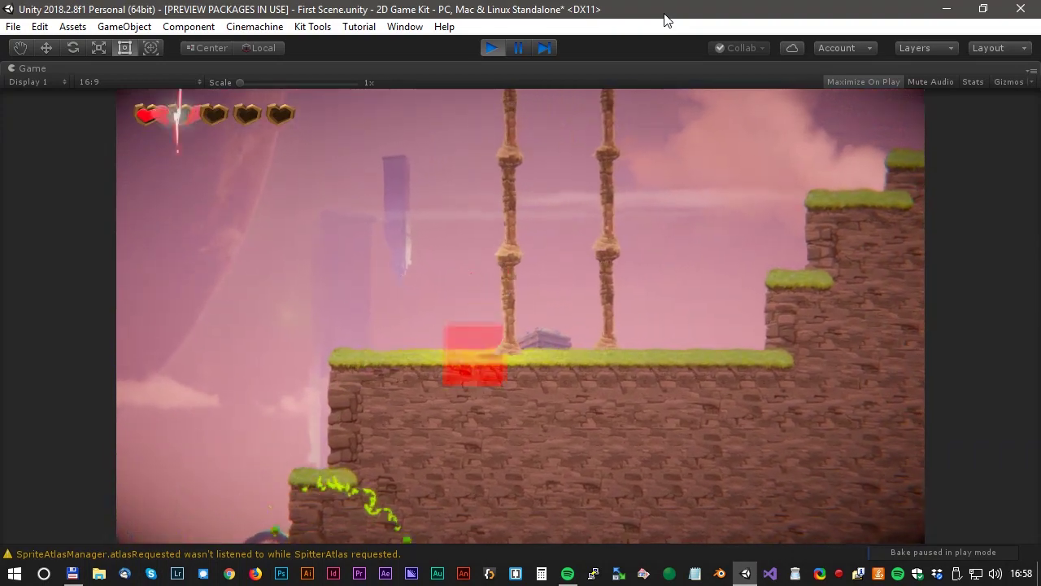
key(d)
key(space)
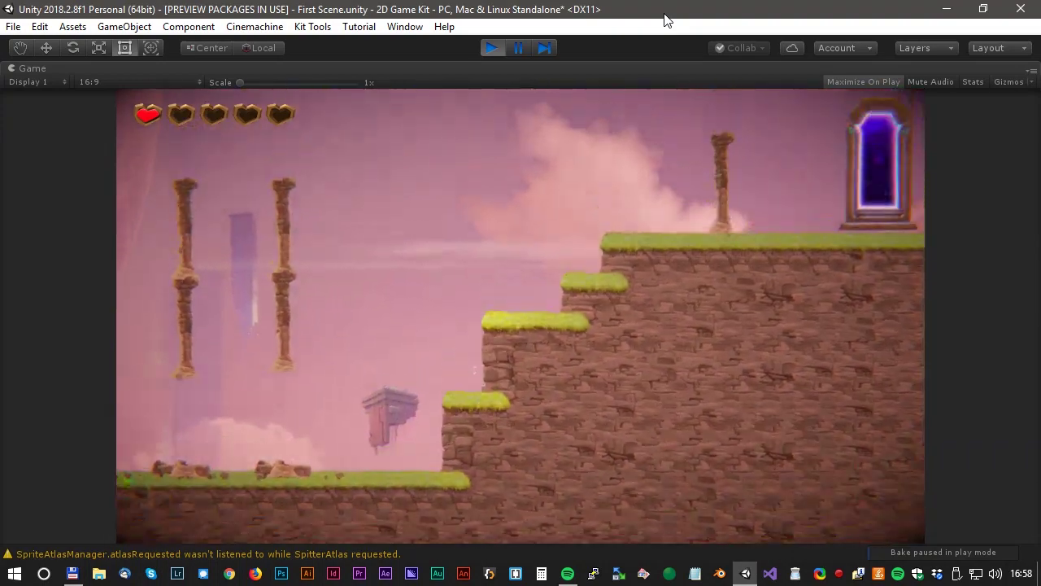
Step: Break the last column, walk Ellen to the teleporter, and stop the play test
key(d)
key(space)
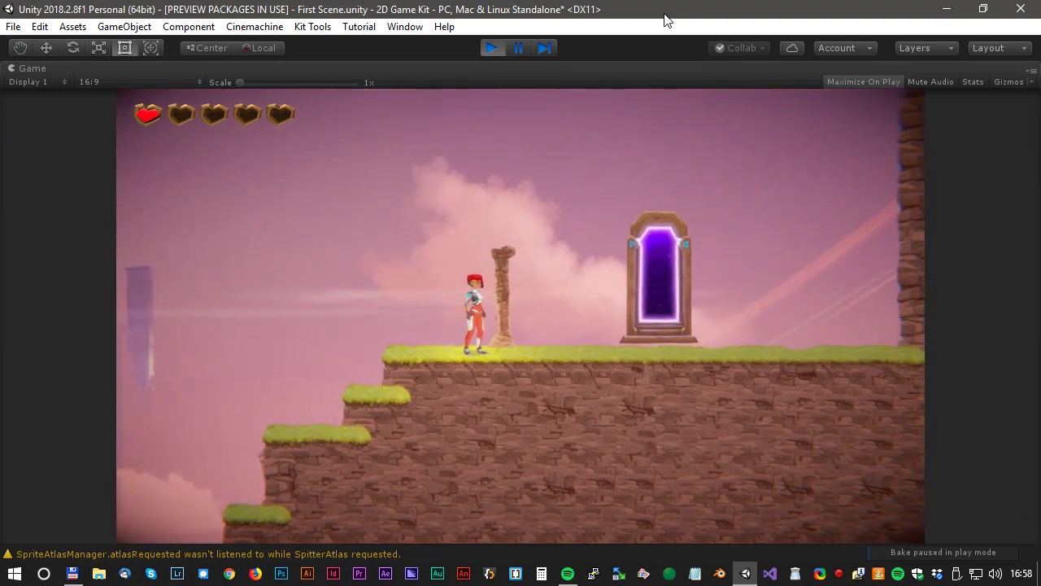
key(d)
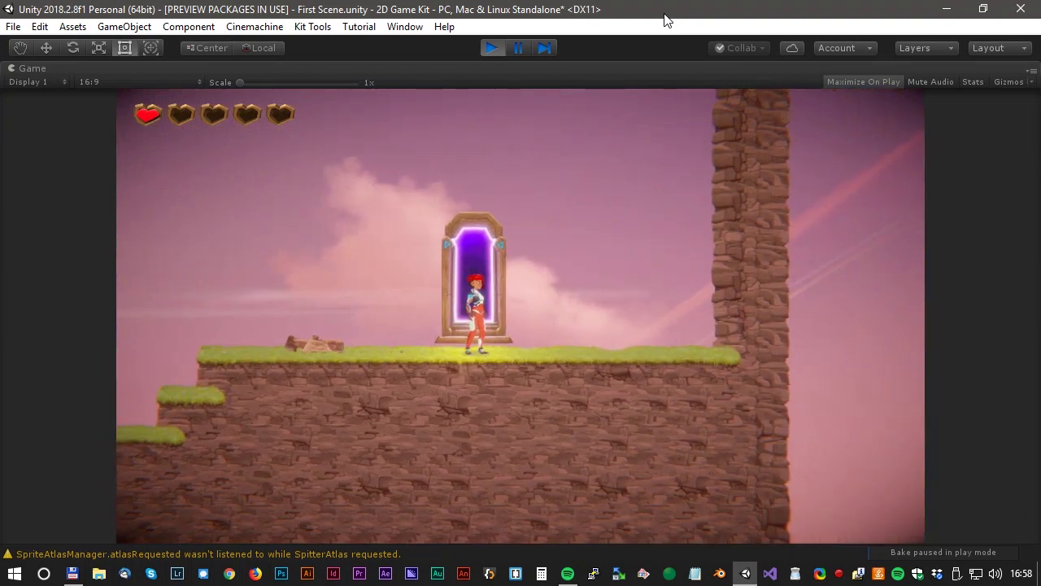
click(491, 48)
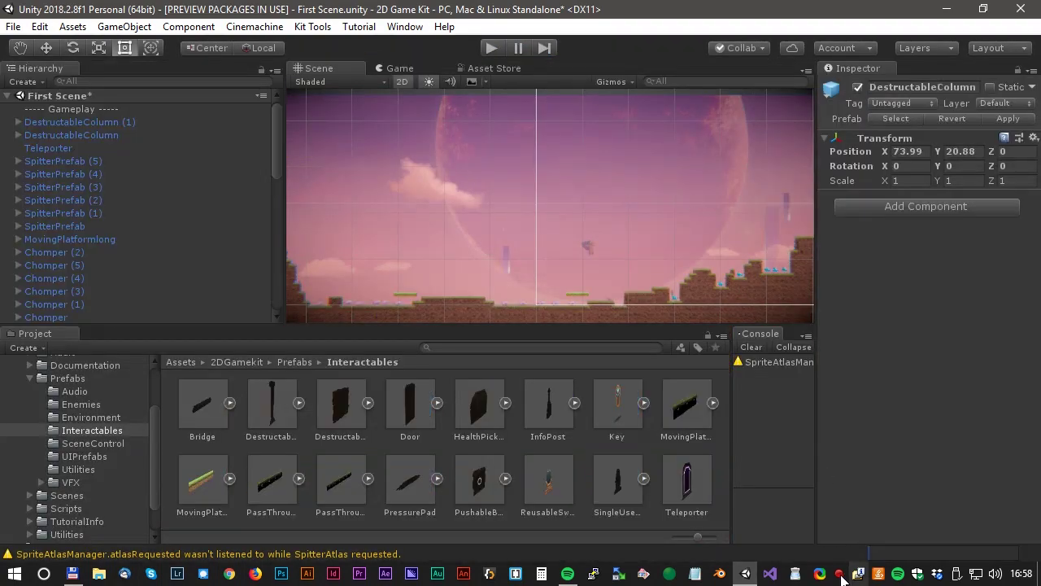